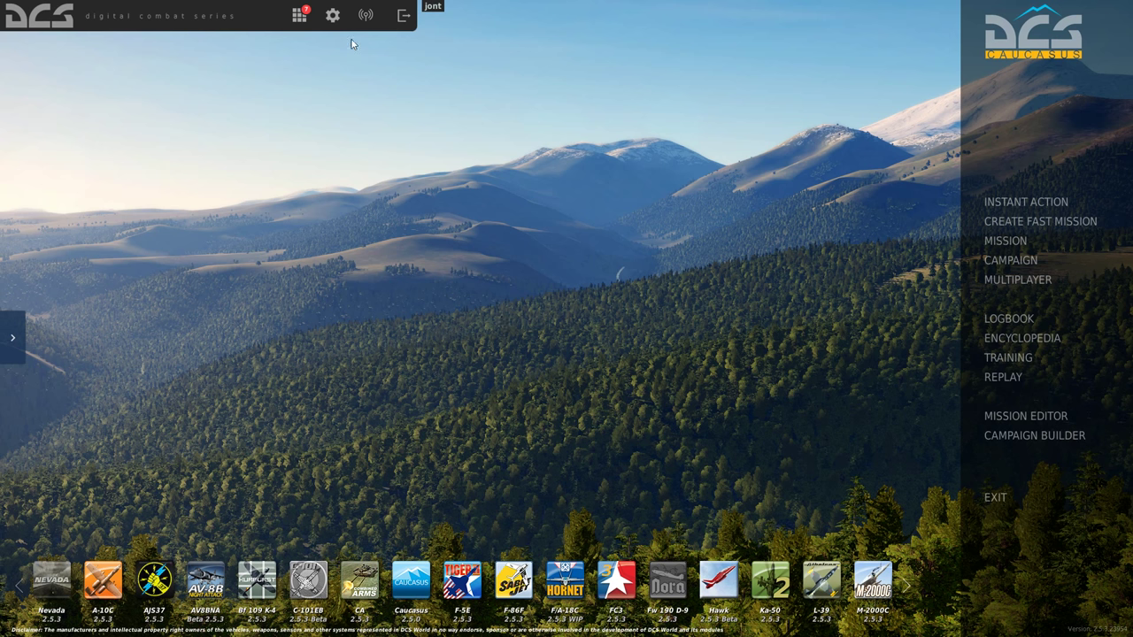
Open the Controls bindings for the P-51D Sim profile, filtered to Axis Commands.
{"action": "left_click", "coordinate": [333, 17]}
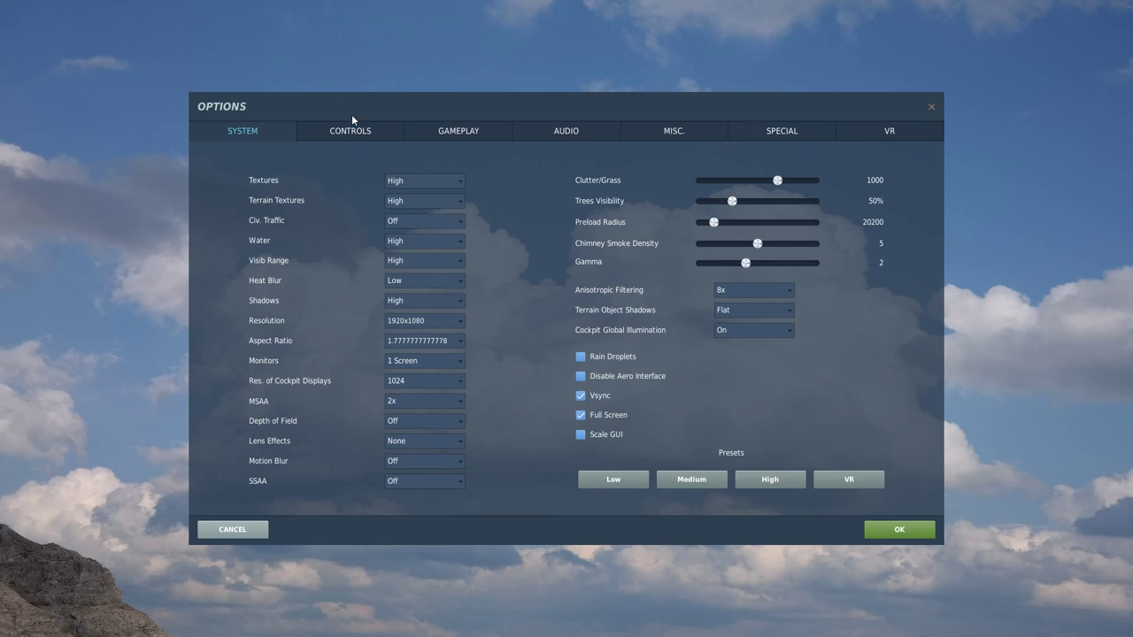
{"action": "left_click", "coordinate": [347, 133]}
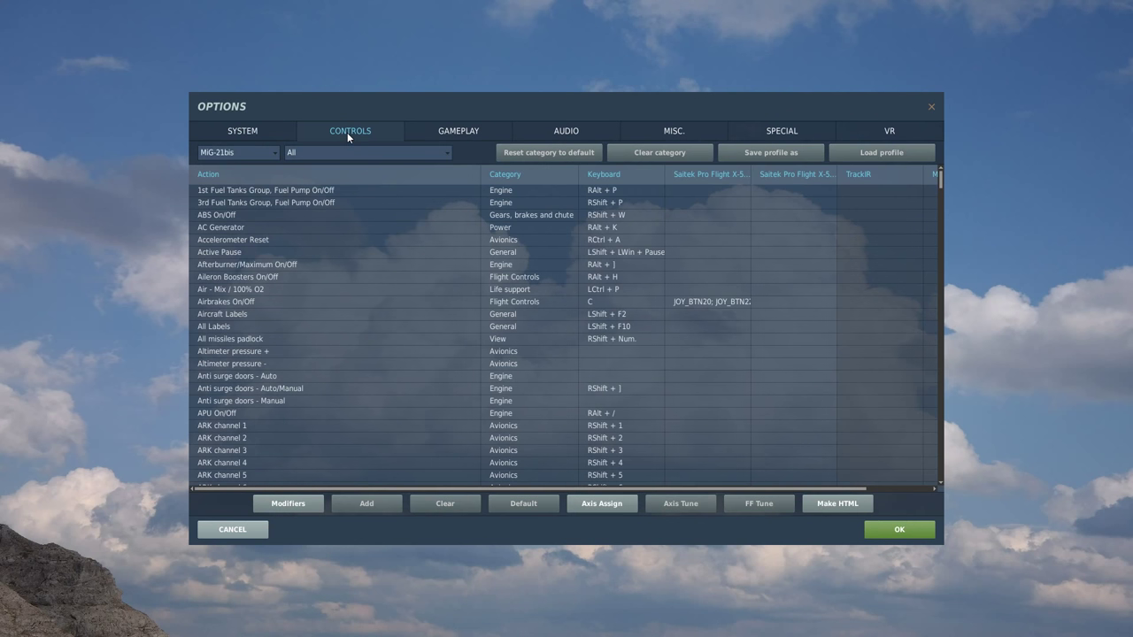
{"action": "left_click", "coordinate": [272, 152]}
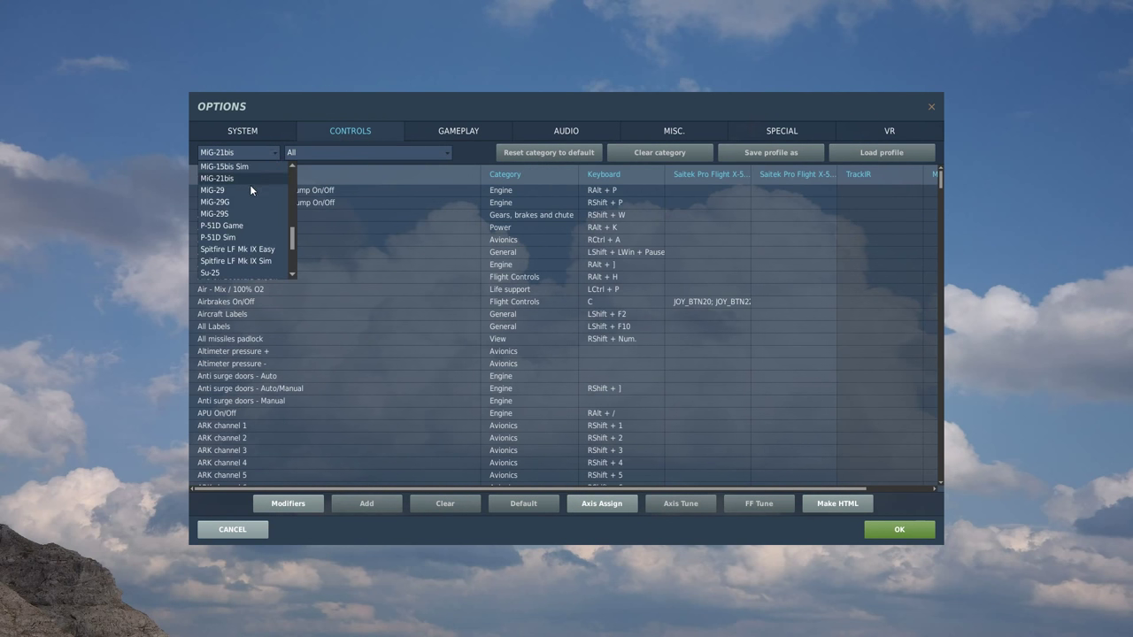
{"action": "left_click", "coordinate": [231, 238]}
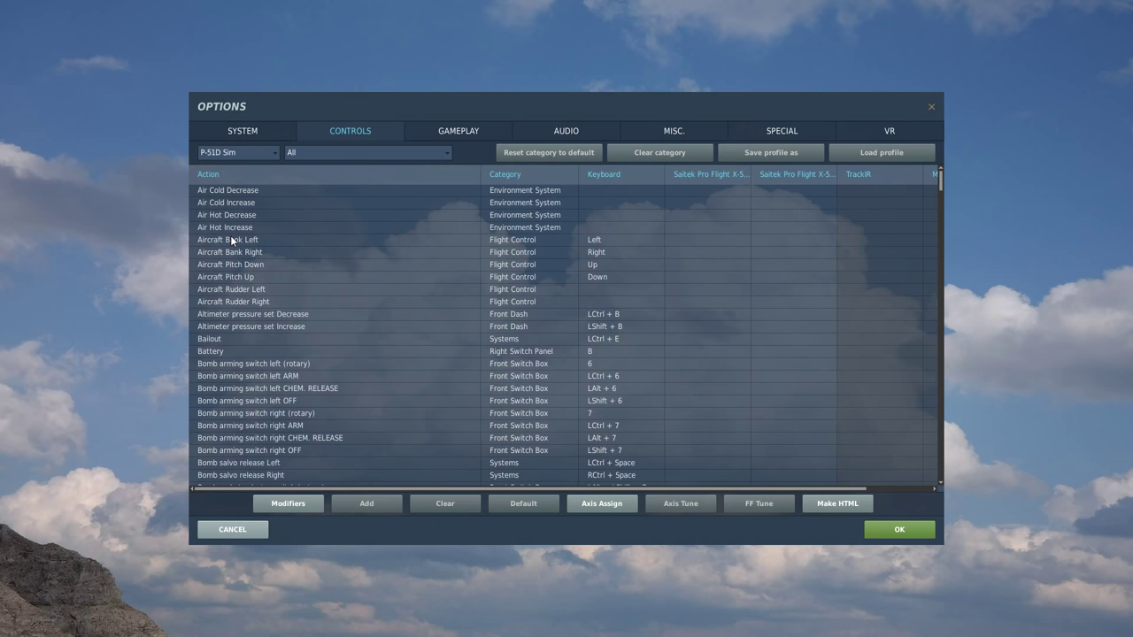
{"action": "left_click", "coordinate": [447, 154]}
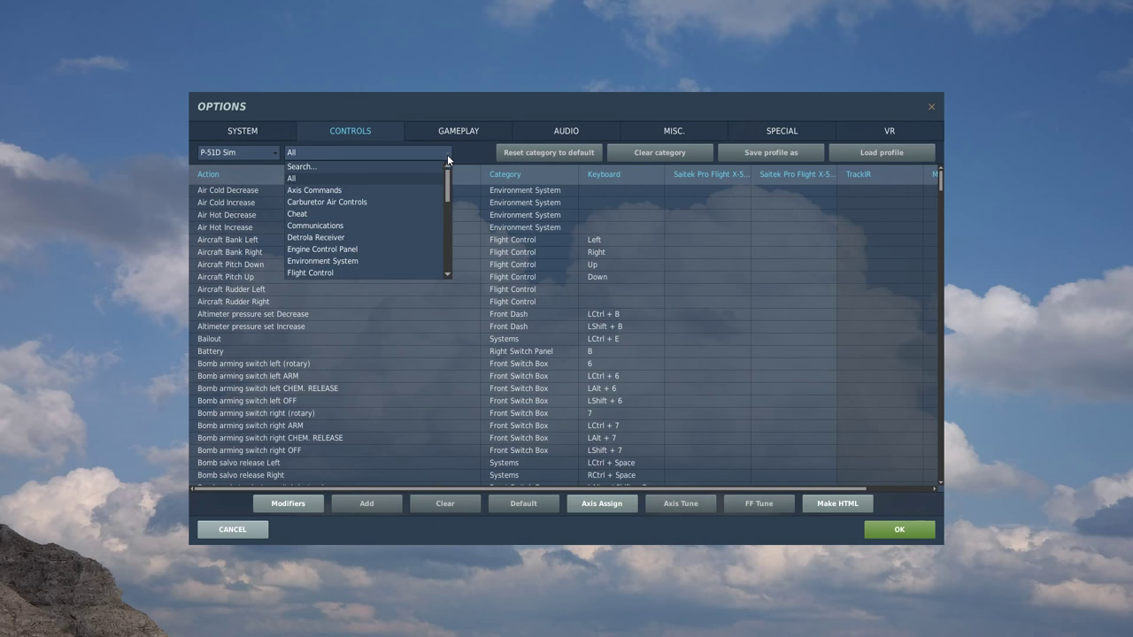
{"action": "left_click", "coordinate": [330, 192]}
{"action": "scroll", "coordinate": [747, 292], "scroll_direction": "down", "scroll_amount": 3}
{"action": "scroll", "coordinate": [747, 292], "scroll_direction": "down", "scroll_amount": 3}
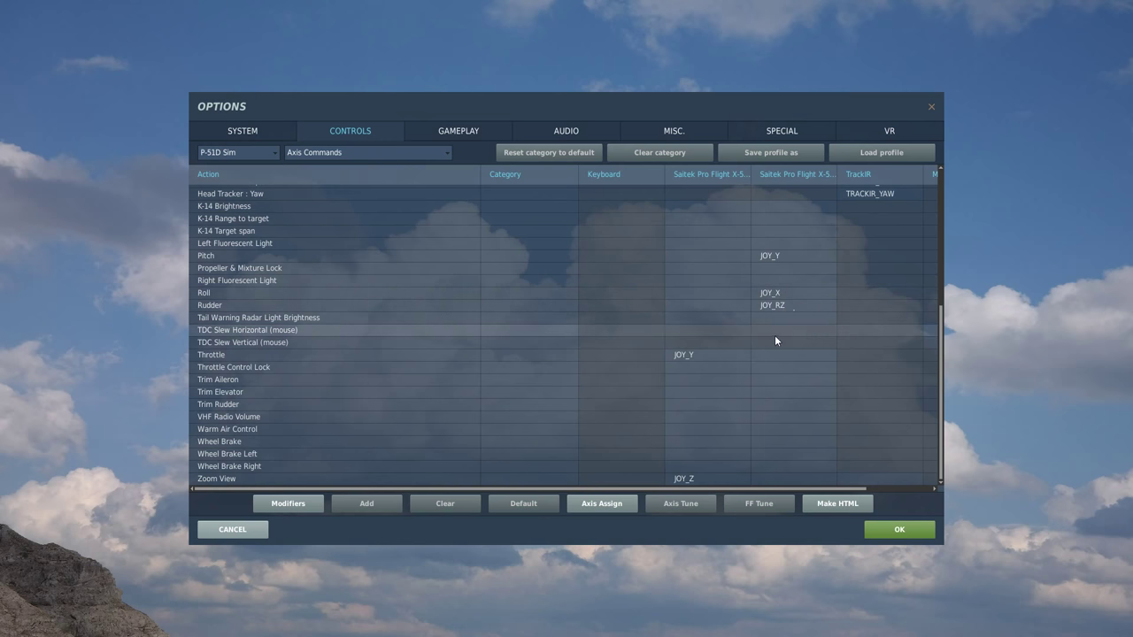
Clear the Throttle axis bindings and rebind Throttle to JOY_X alone, leaving Zoom View unchanged.
{"action": "double_click", "coordinate": [691, 481]}
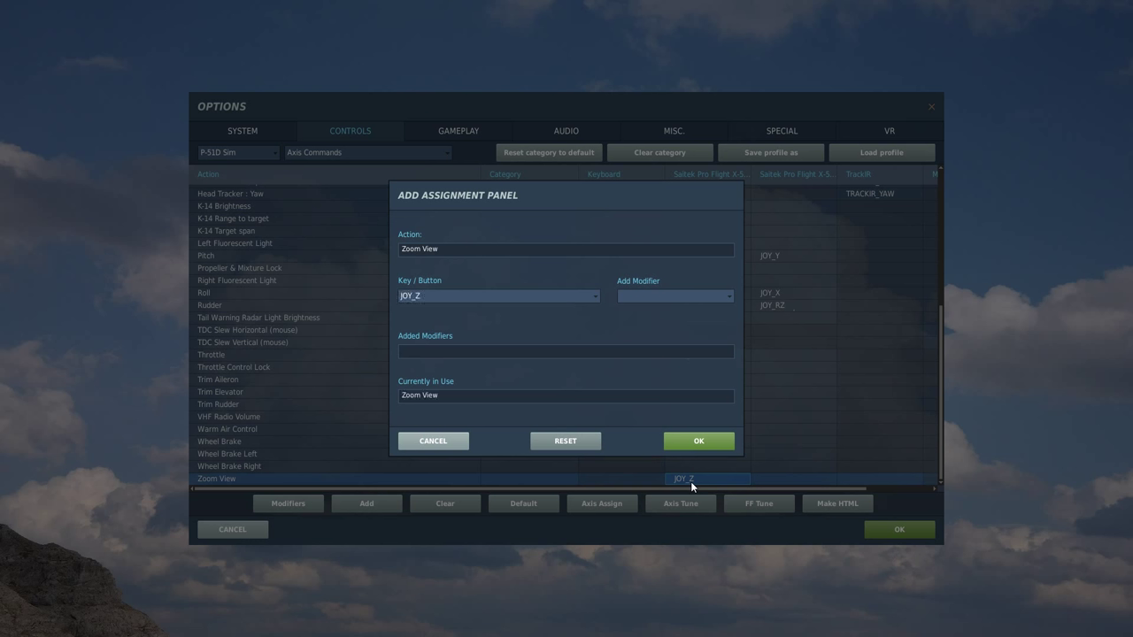
{"action": "left_click", "coordinate": [685, 435]}
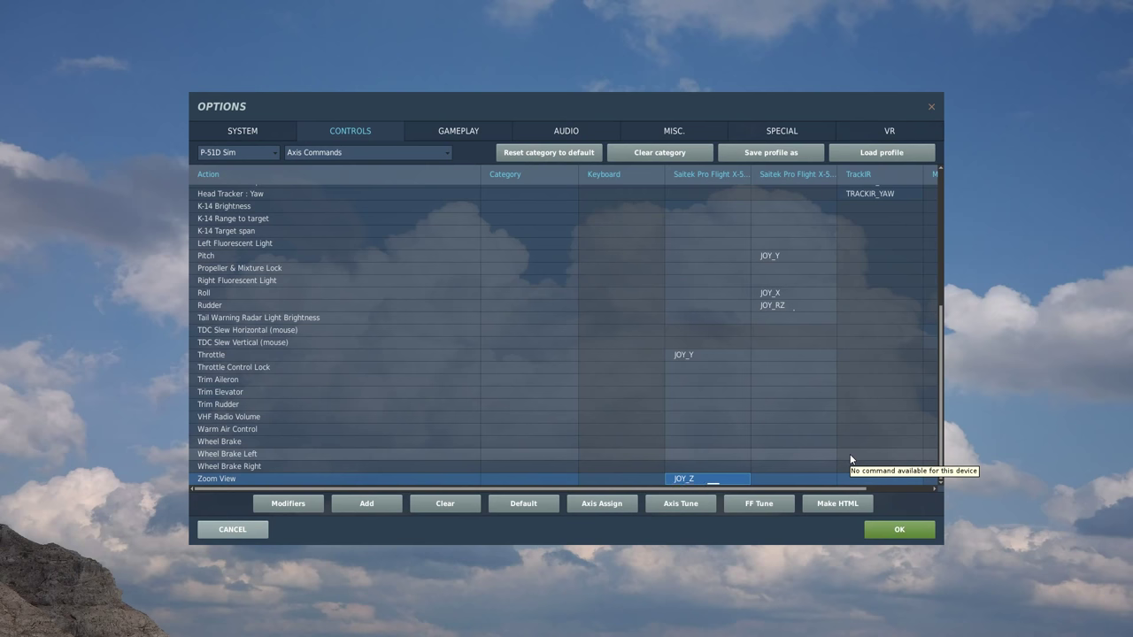
{"action": "double_click", "coordinate": [700, 355]}
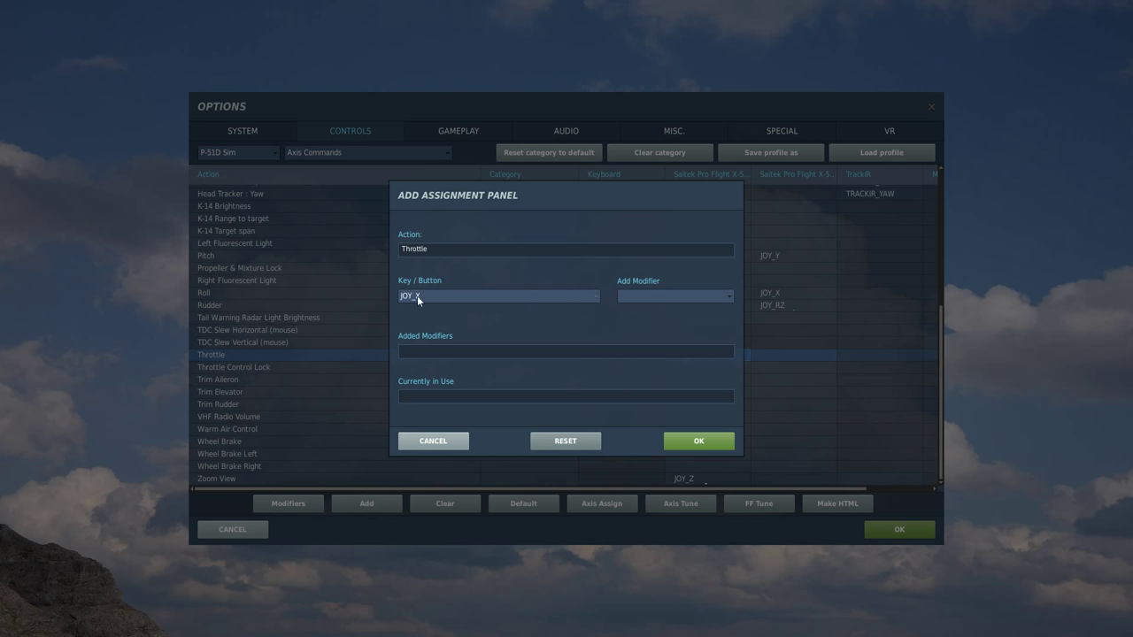
{"action": "left_click", "coordinate": [697, 441]}
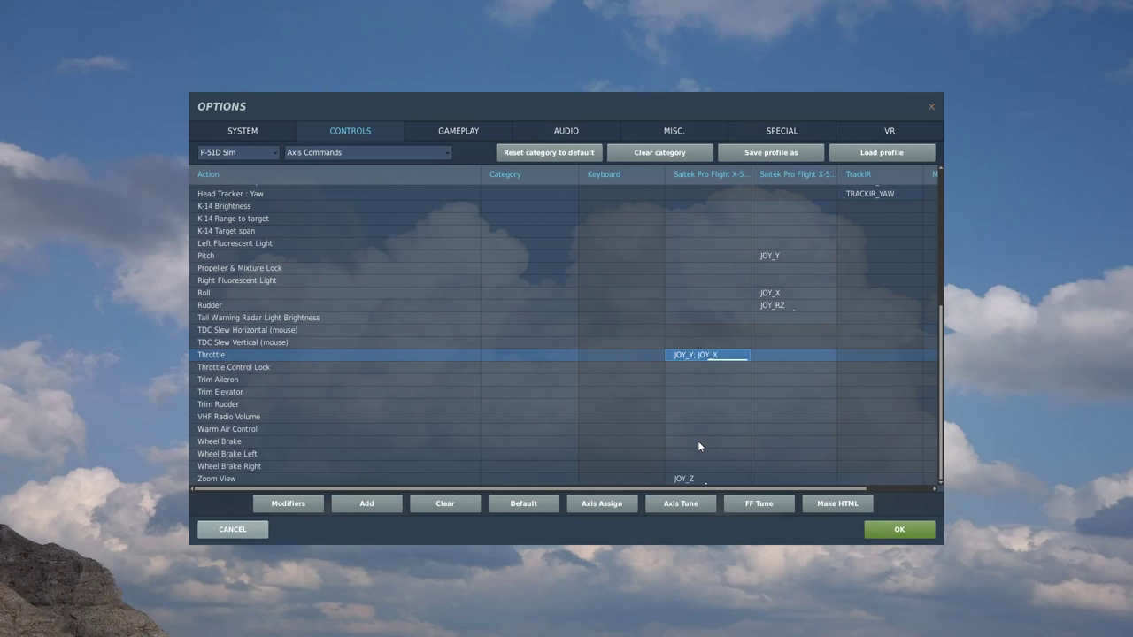
{"action": "left_click", "coordinate": [432, 506]}
{"action": "double_click", "coordinate": [691, 354]}
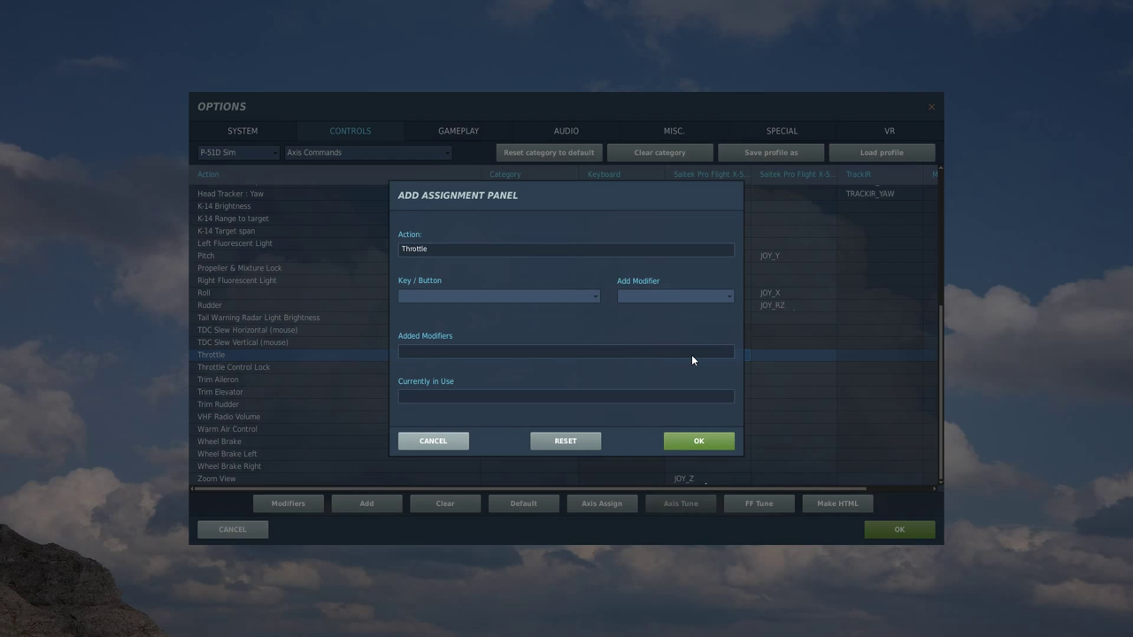
{"action": "left_click", "coordinate": [693, 442]}
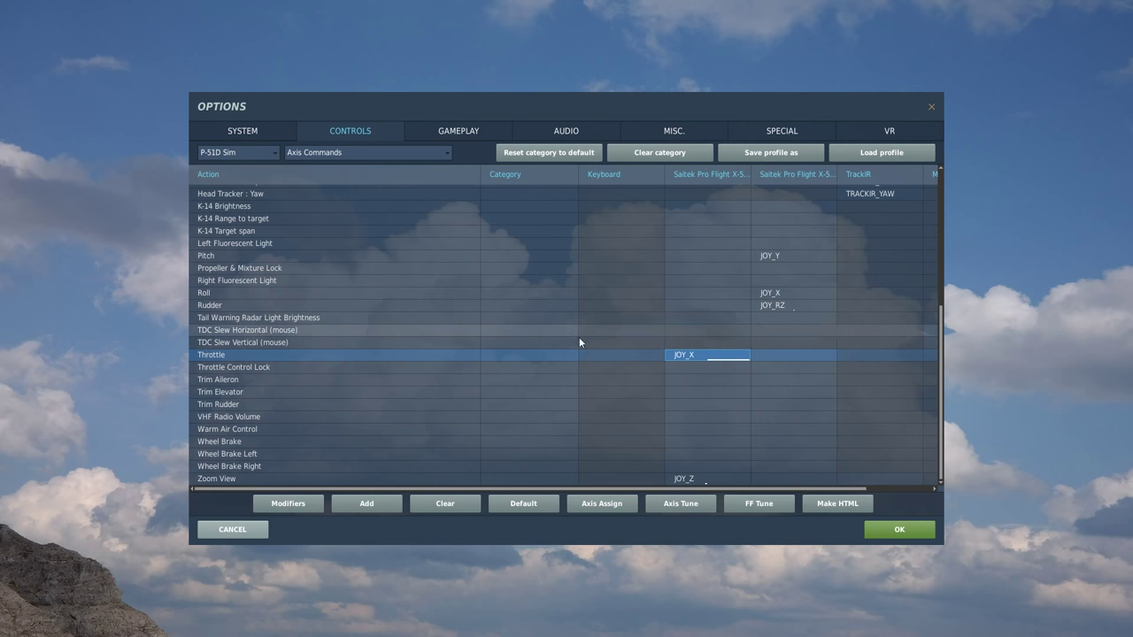
Open the Axis Tune panel for the Rudder's JOY_RZ axis, keeping its assignment.
{"action": "double_click", "coordinate": [792, 305]}
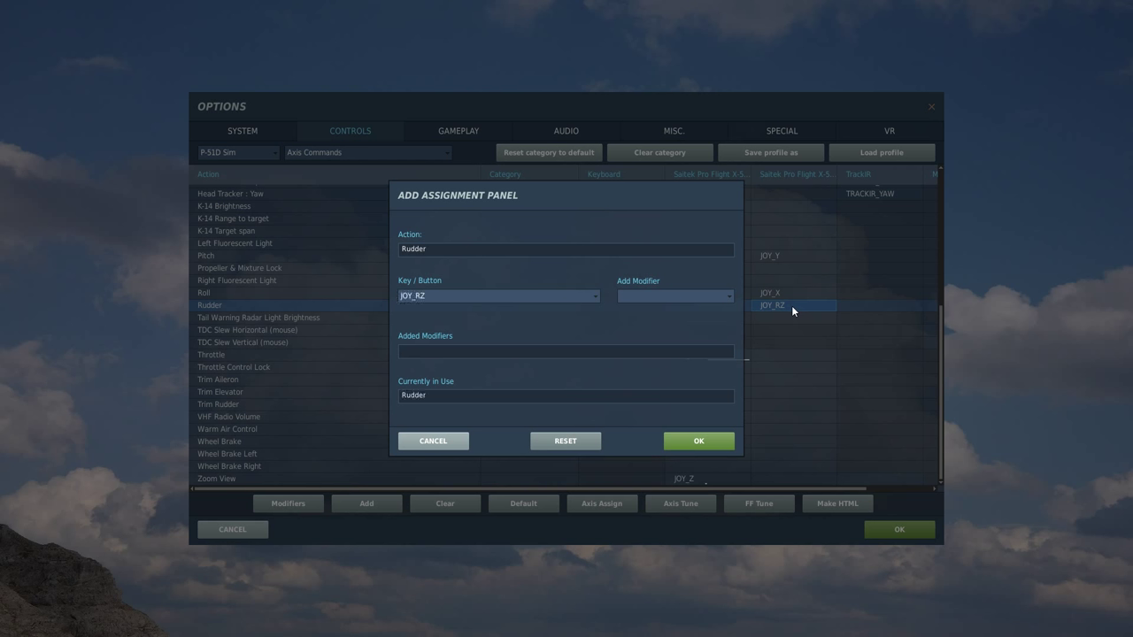
{"action": "left_click", "coordinate": [673, 448]}
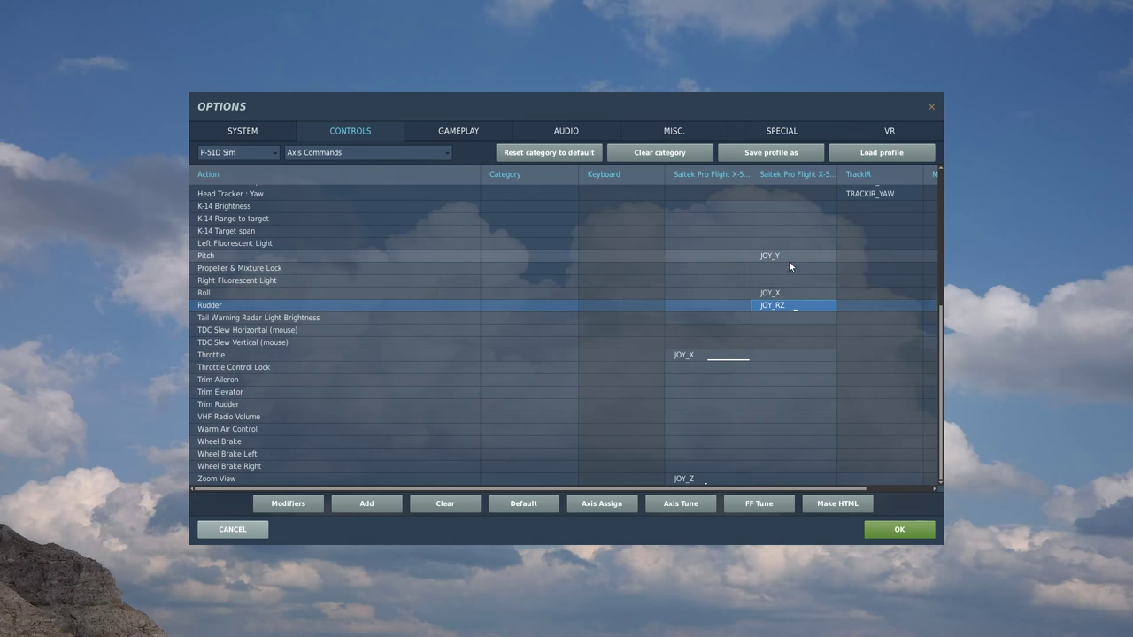
{"action": "left_click", "coordinate": [682, 504]}
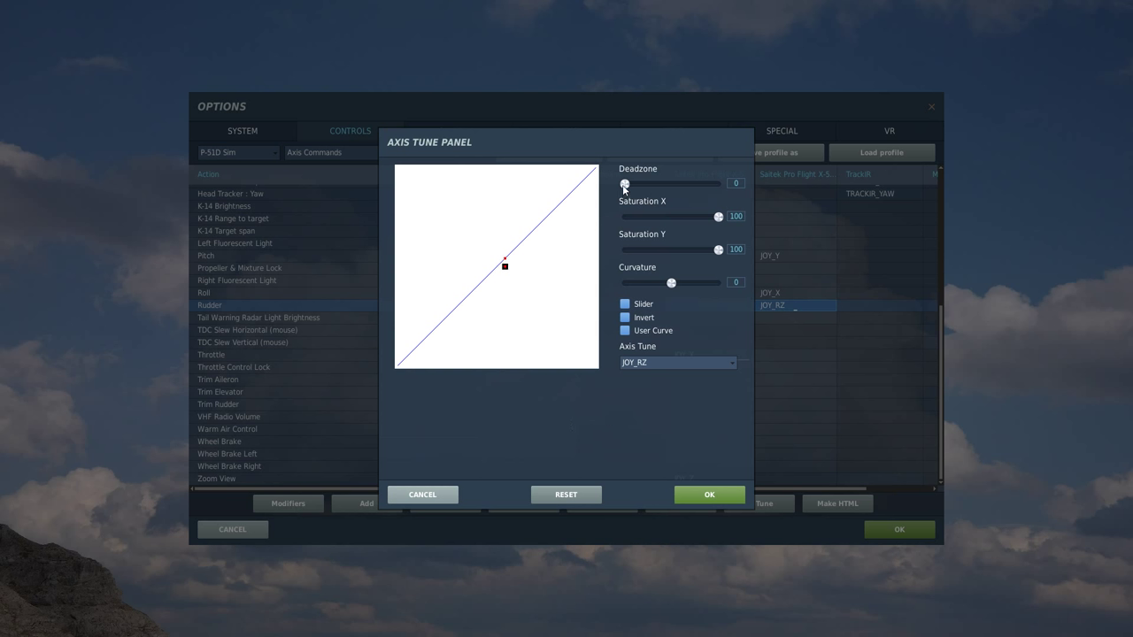
Tune the Rudder JOY_RZ axis to deadzone 9 and curvature 25, and apply.
{"action": "left_click_drag", "start_coordinate": [624, 188], "coordinate": [633, 188]}
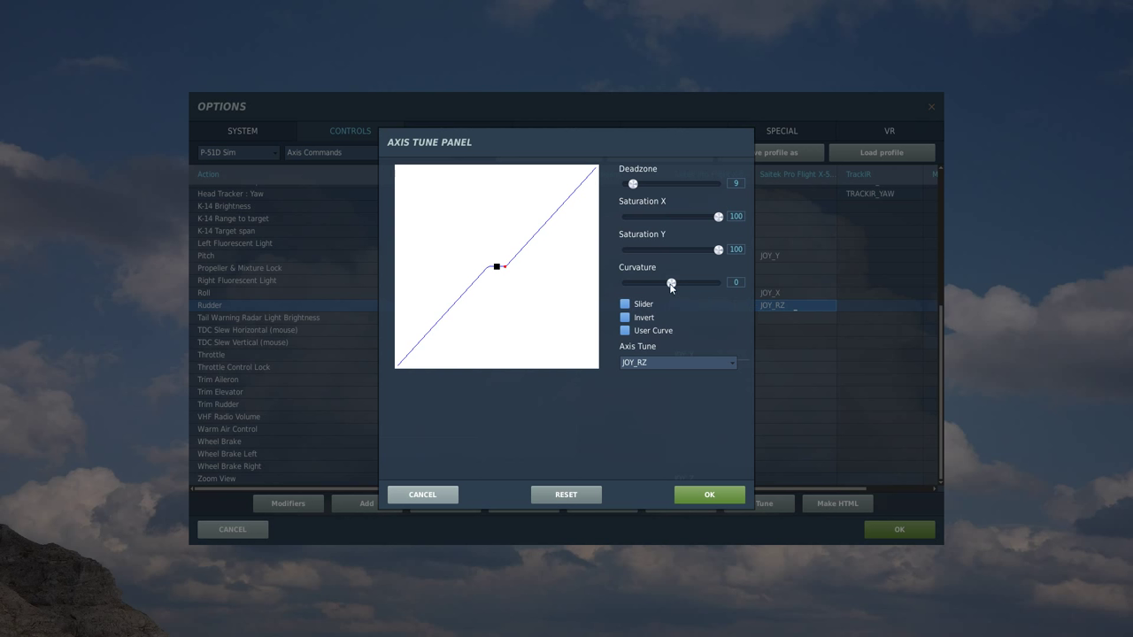
{"action": "left_click_drag", "start_coordinate": [671, 286], "coordinate": [684, 286]}
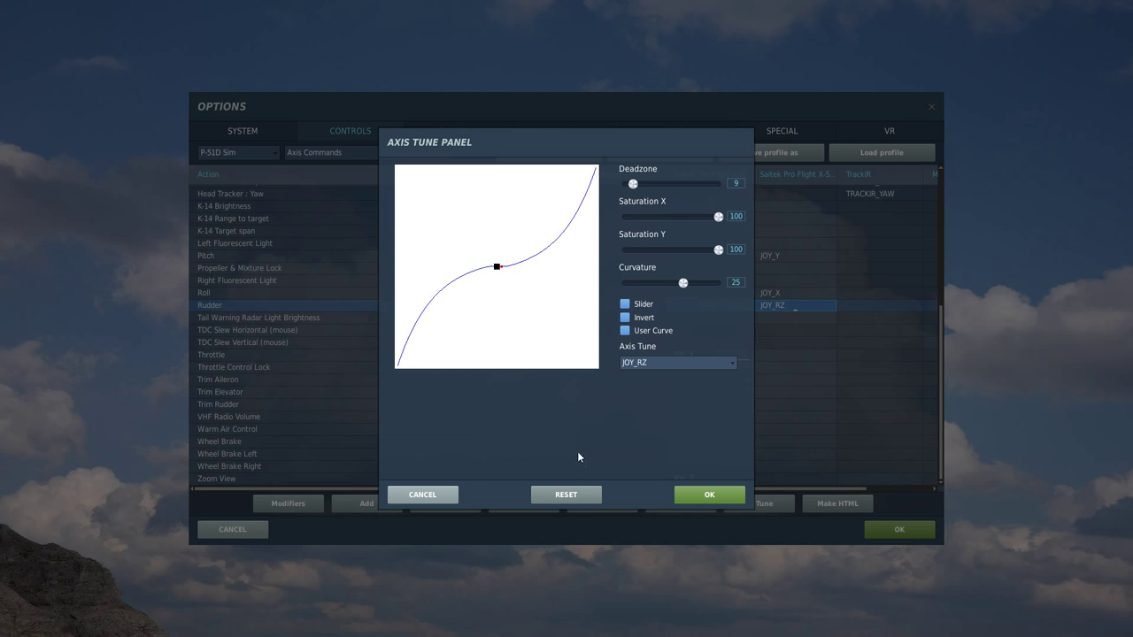
{"action": "left_click", "coordinate": [708, 498]}
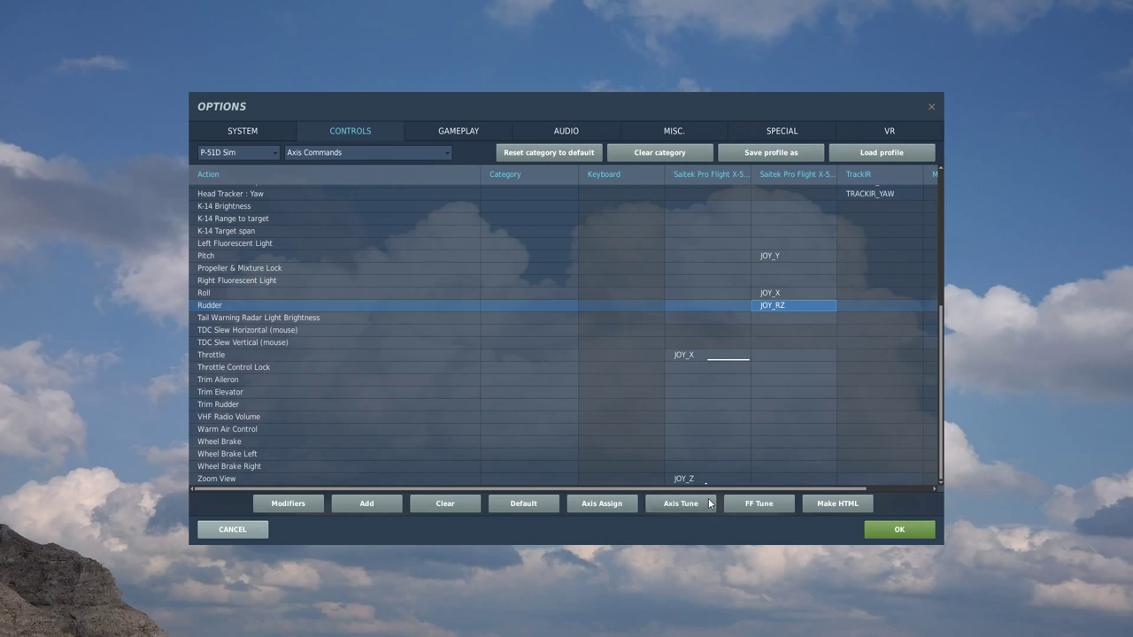
Set the Roll JOY_X axis curvature to 25 in Axis Tune, deadzone left at 0.
{"action": "double_click", "coordinate": [808, 294]}
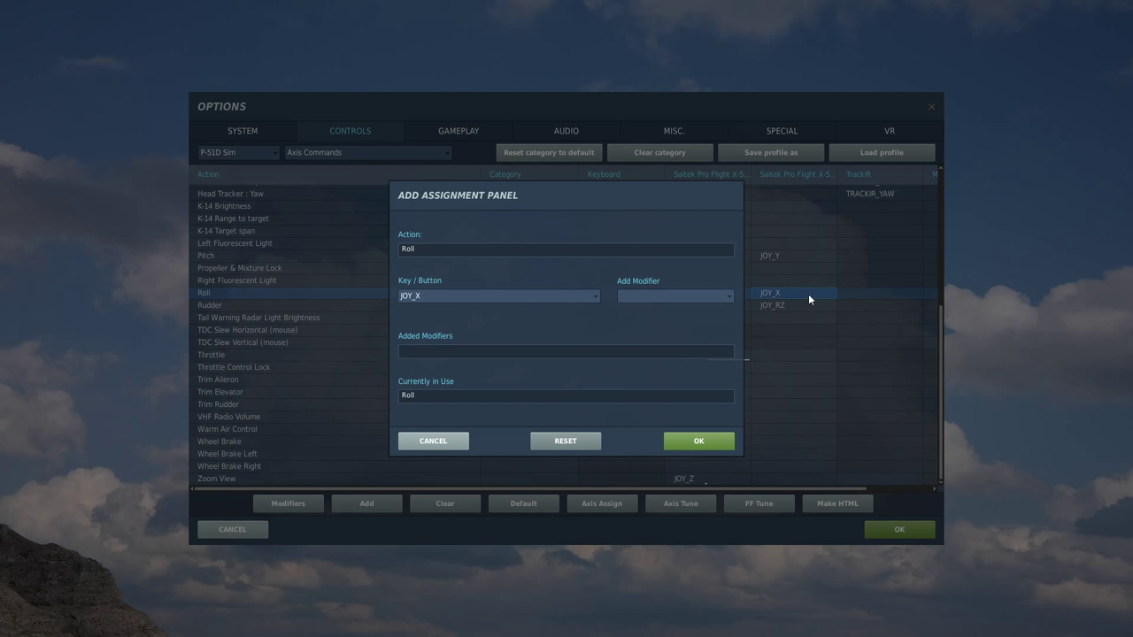
{"action": "left_click", "coordinate": [692, 442]}
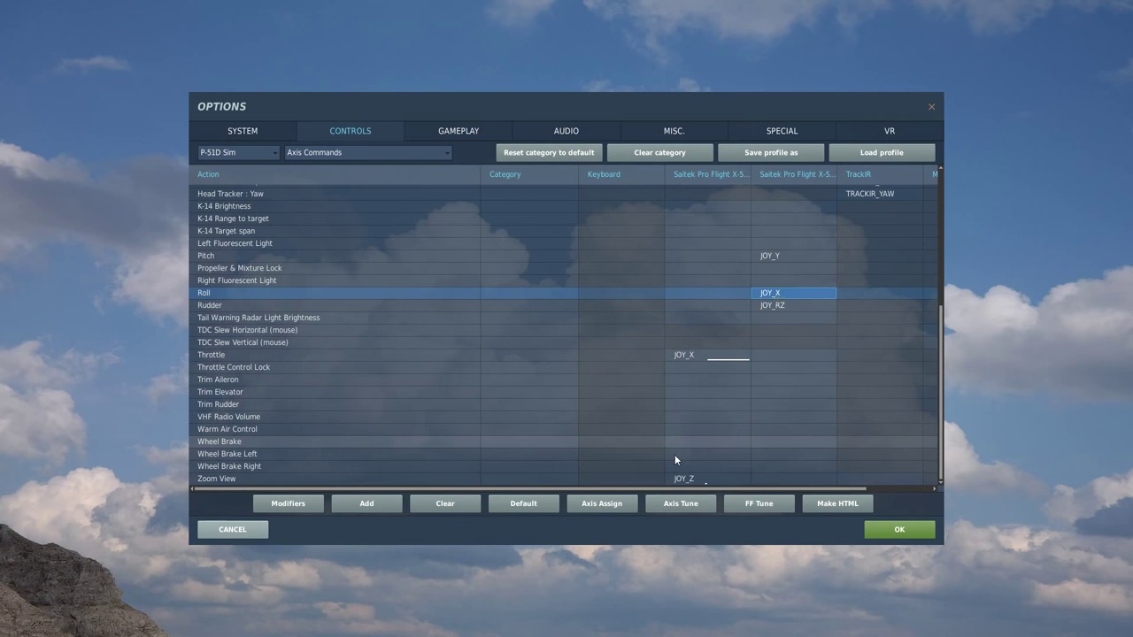
{"action": "left_click", "coordinate": [672, 507]}
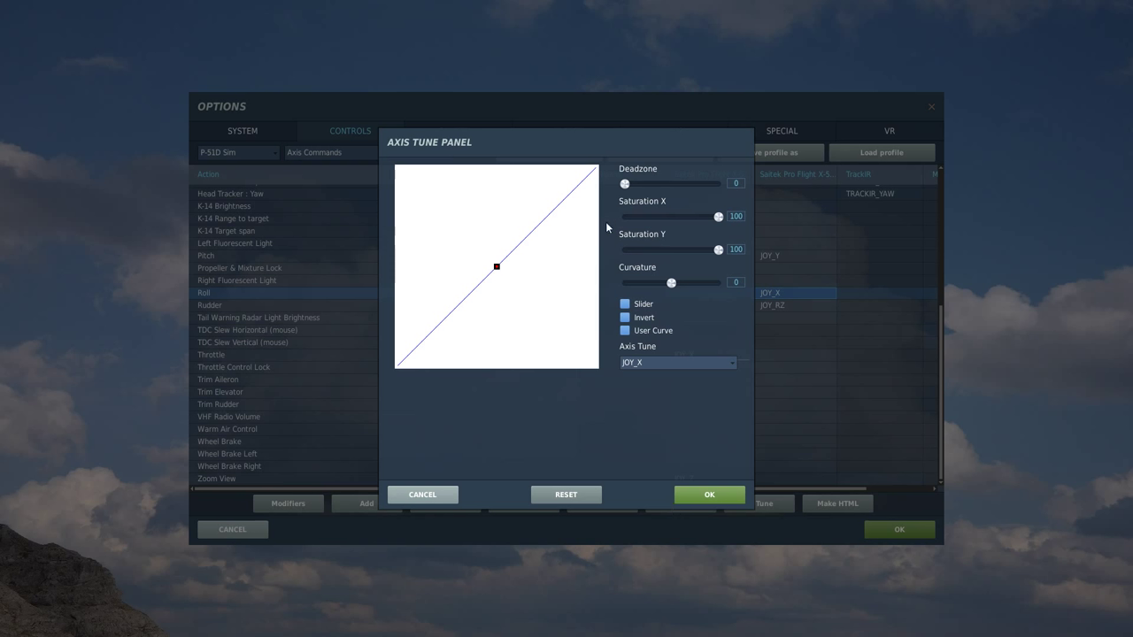
{"action": "left_click_drag", "start_coordinate": [670, 282], "coordinate": [683, 285]}
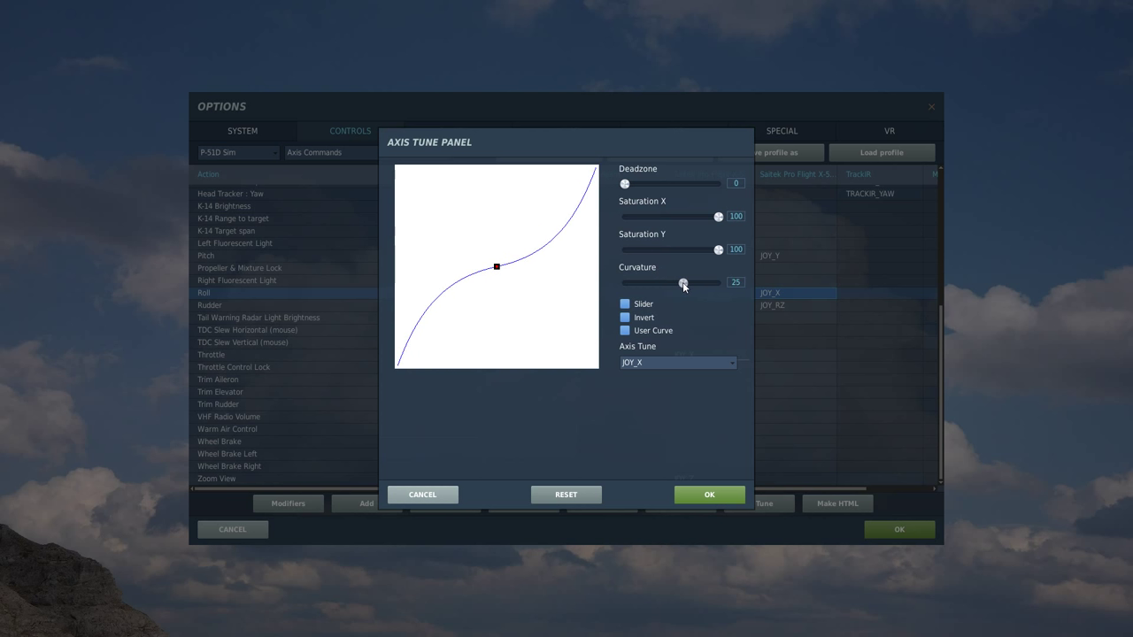
{"action": "left_click", "coordinate": [719, 493]}
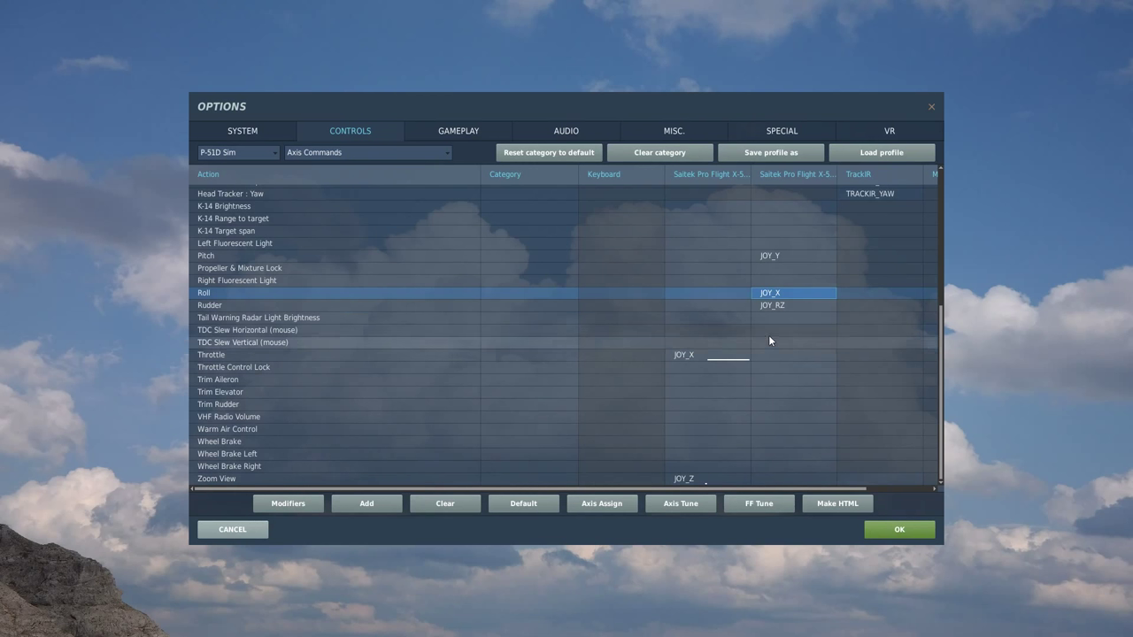
Set the Pitch JOY_Y axis curvature to 14 in Axis Tune and apply.
{"action": "double_click", "coordinate": [776, 255]}
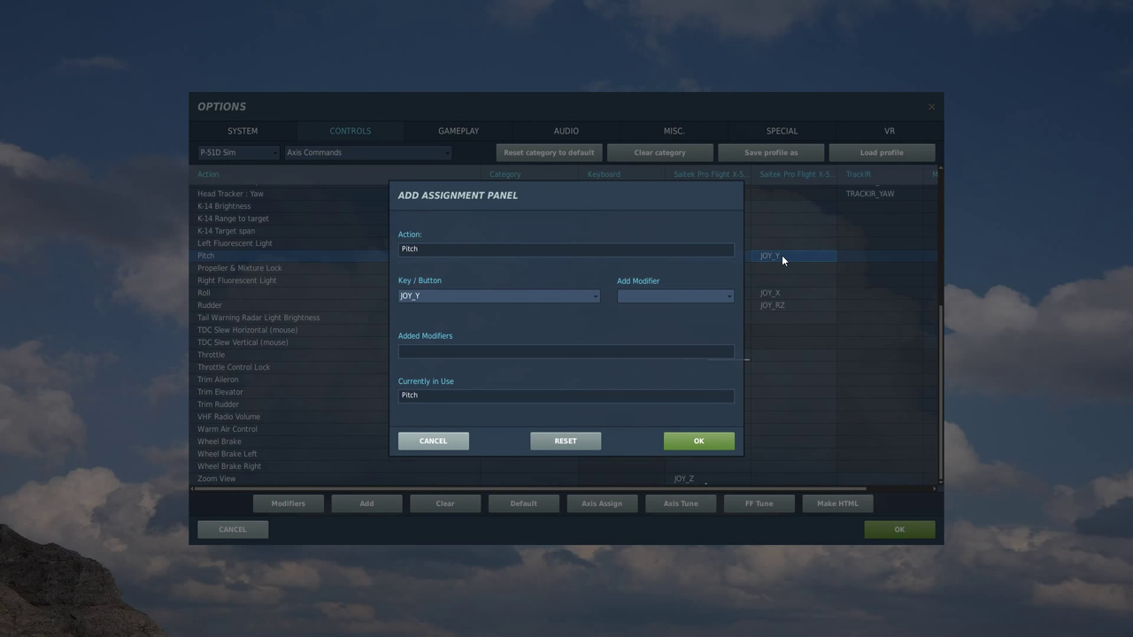
{"action": "left_click", "coordinate": [720, 440]}
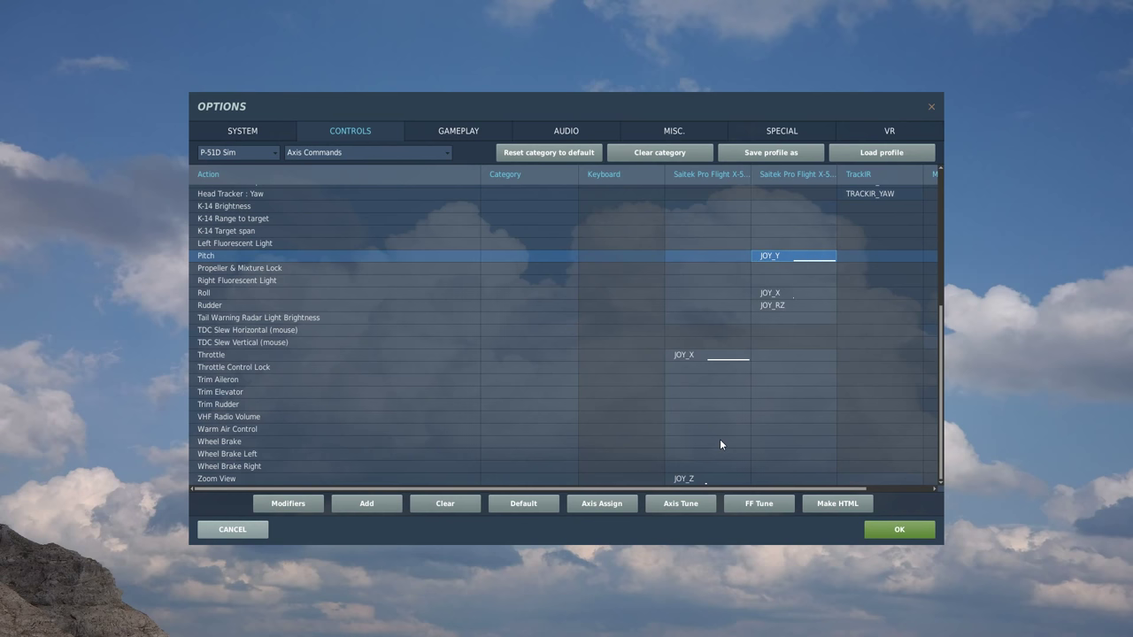
{"action": "left_click", "coordinate": [689, 503]}
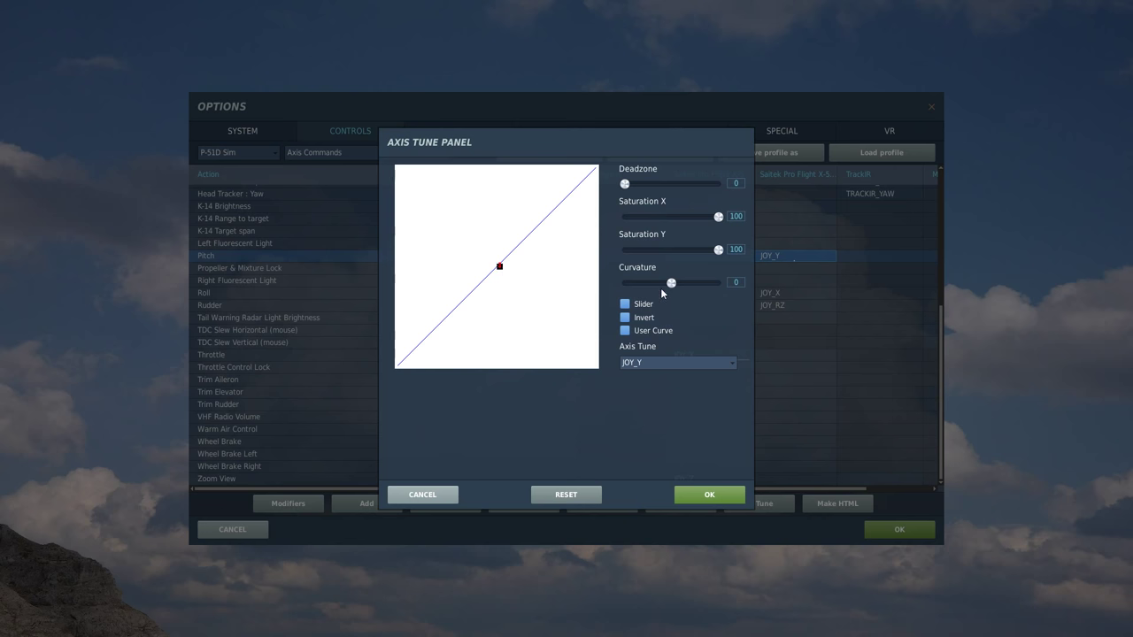
{"action": "left_click_drag", "start_coordinate": [671, 283], "coordinate": [683, 286]}
{"action": "left_click", "coordinate": [735, 506]}
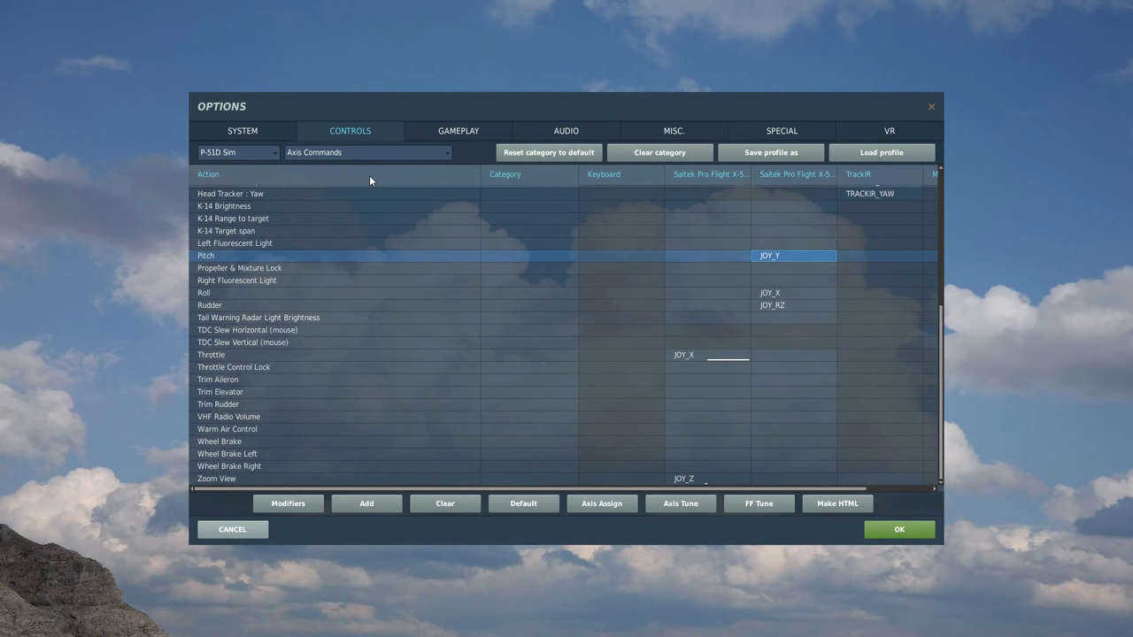
Search actions to bind Snap View 5 to JOY_BTN5, then filter the list by 'flap'.
{"action": "left_click", "coordinate": [444, 157]}
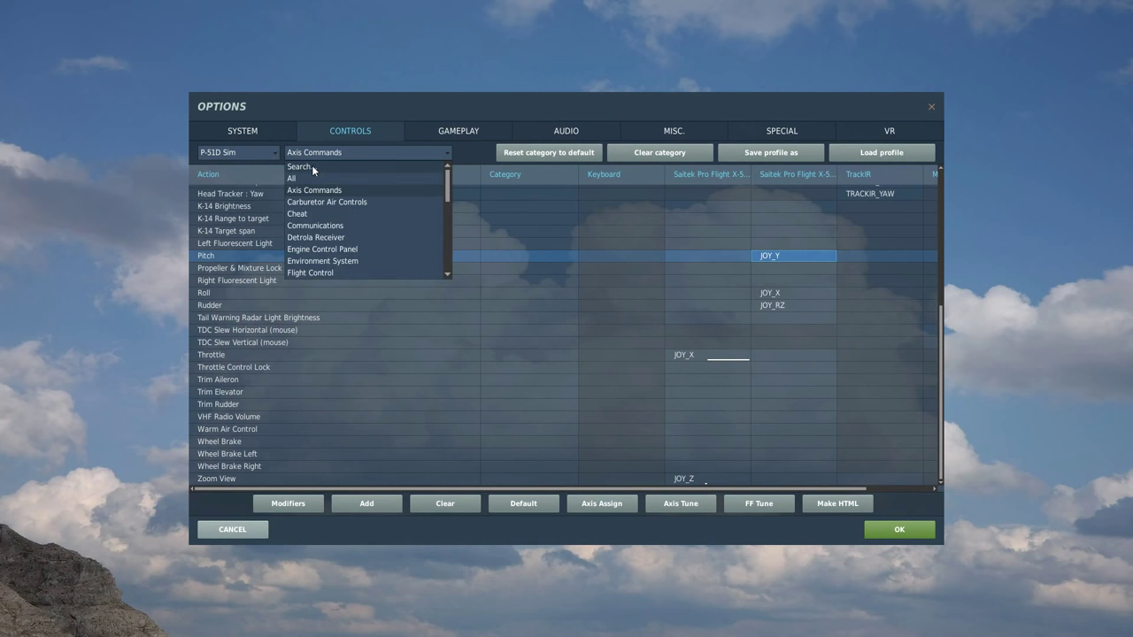
{"action": "left_click", "coordinate": [312, 166]}
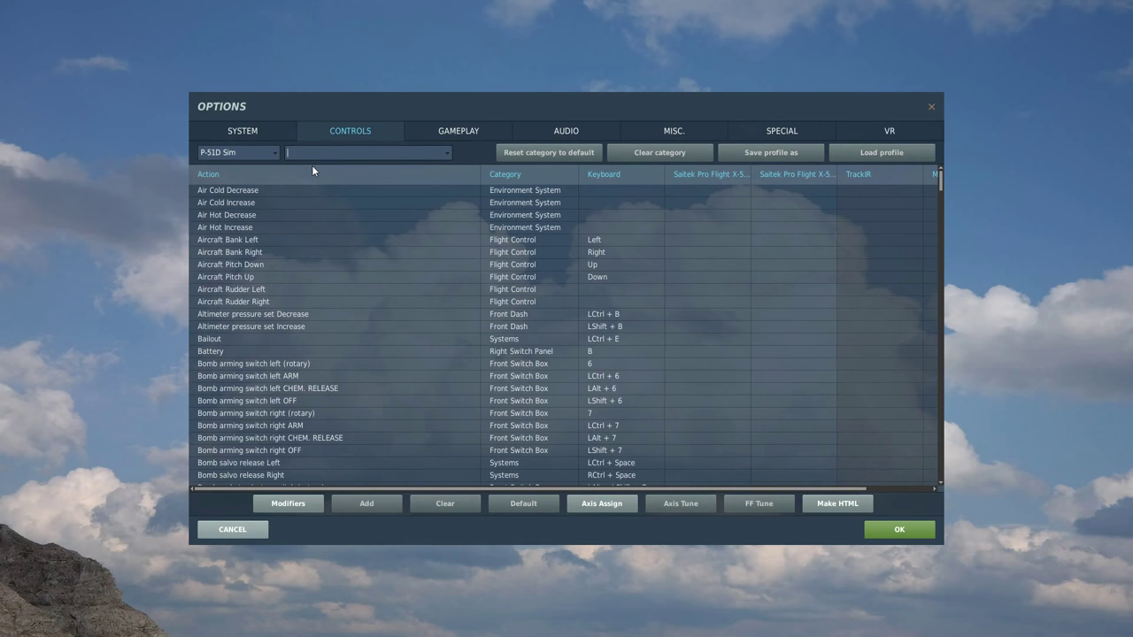
{"action": "type", "text": "snap"}
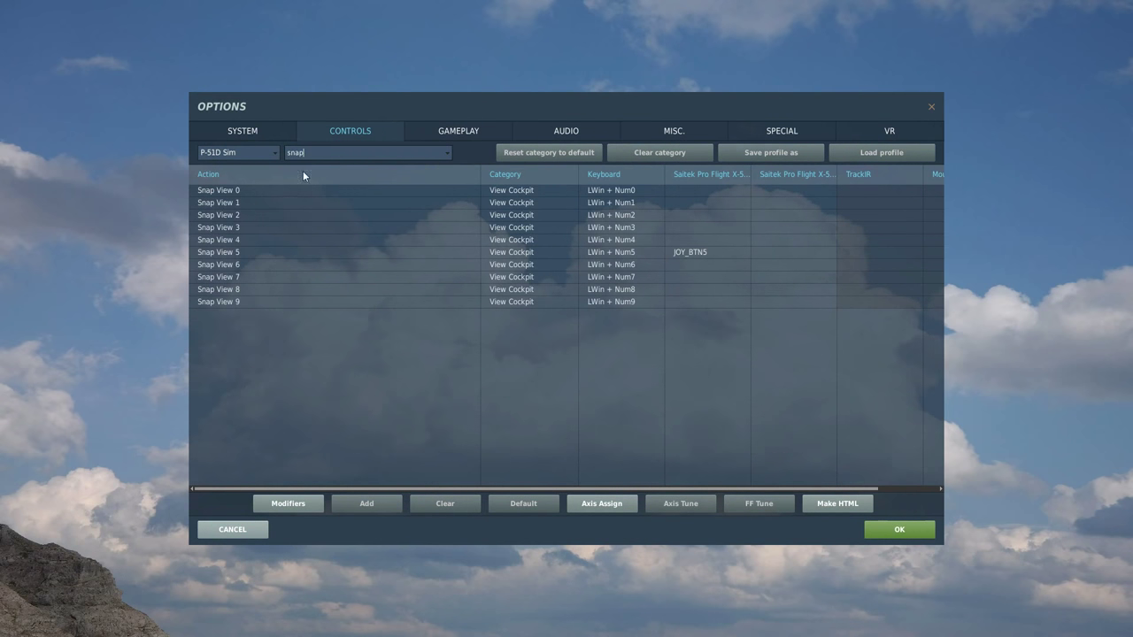
{"action": "left_click", "coordinate": [230, 250]}
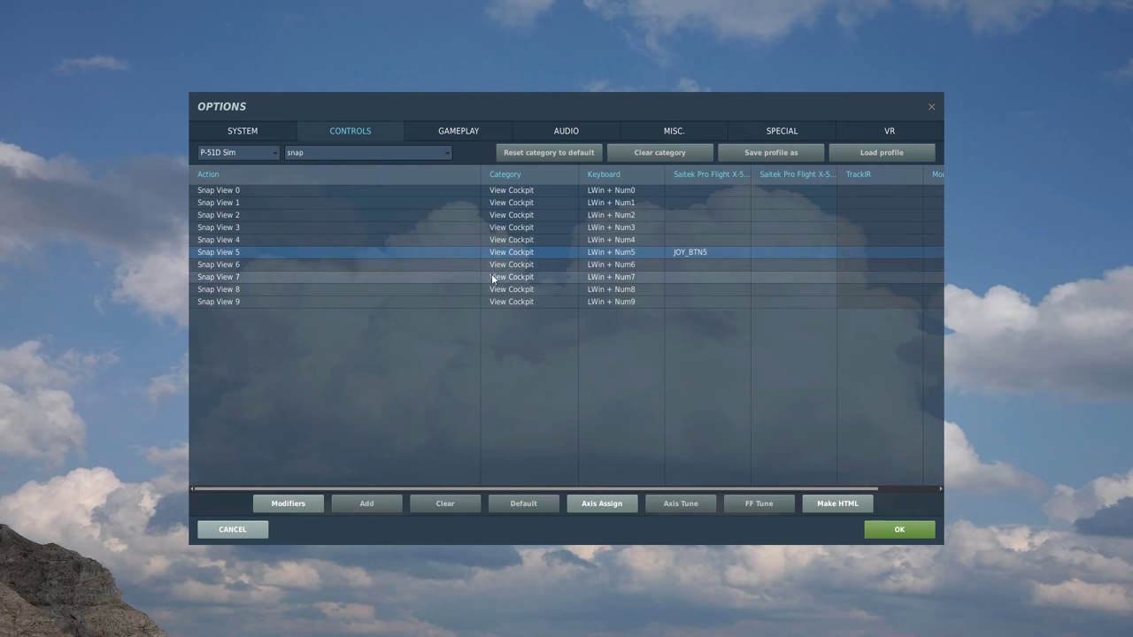
{"action": "double_click", "coordinate": [703, 251]}
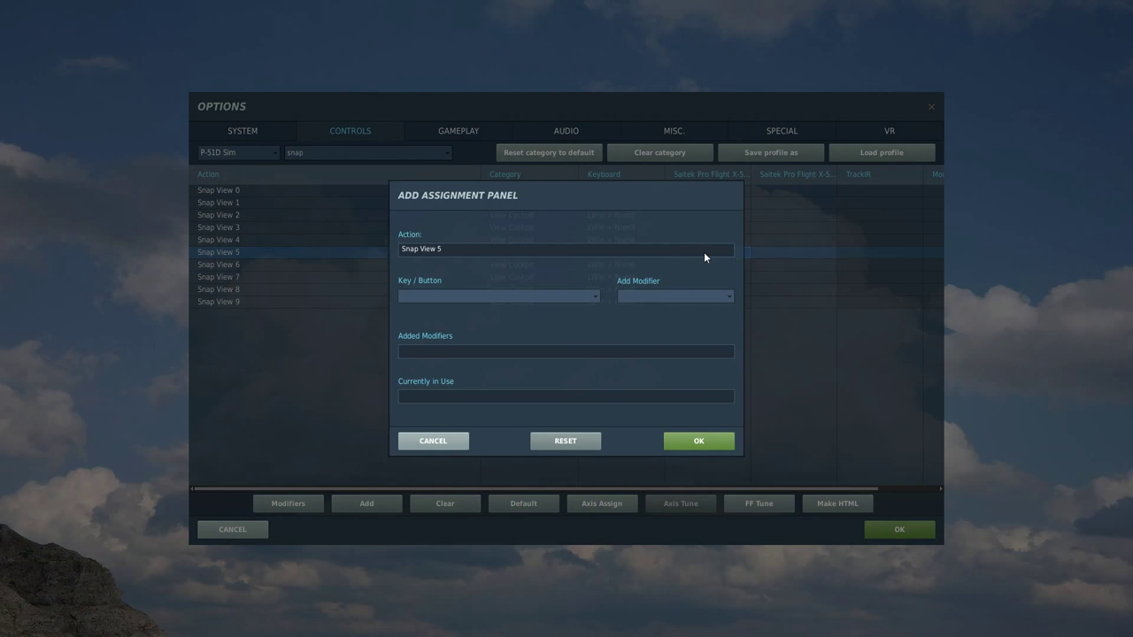
{"action": "left_click", "coordinate": [679, 439]}
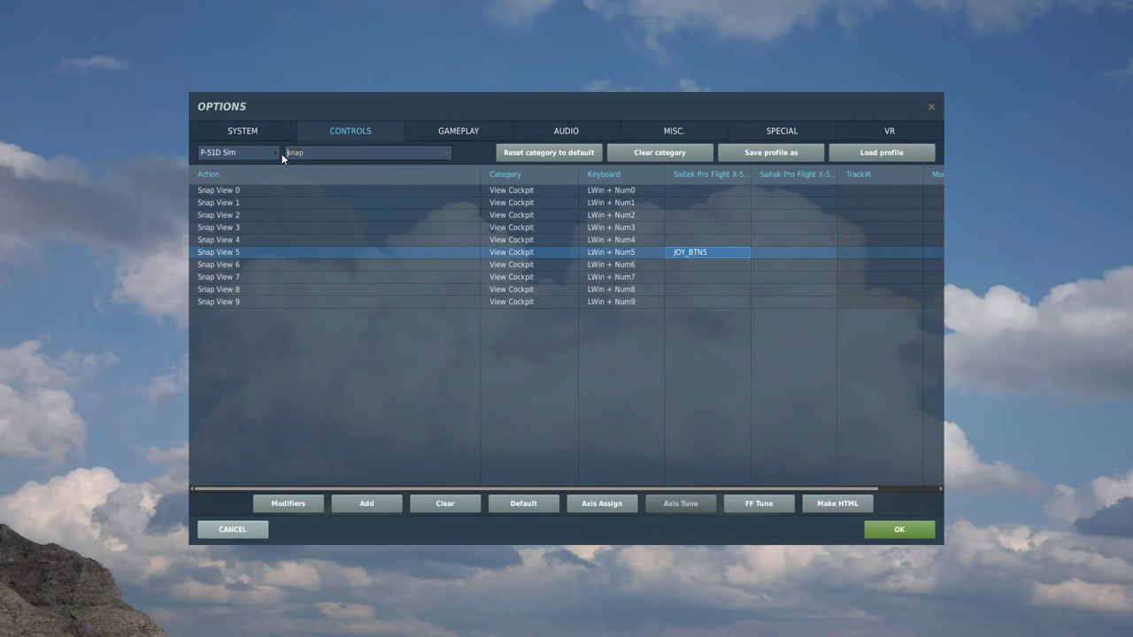
{"action": "type", "text": "flap"}
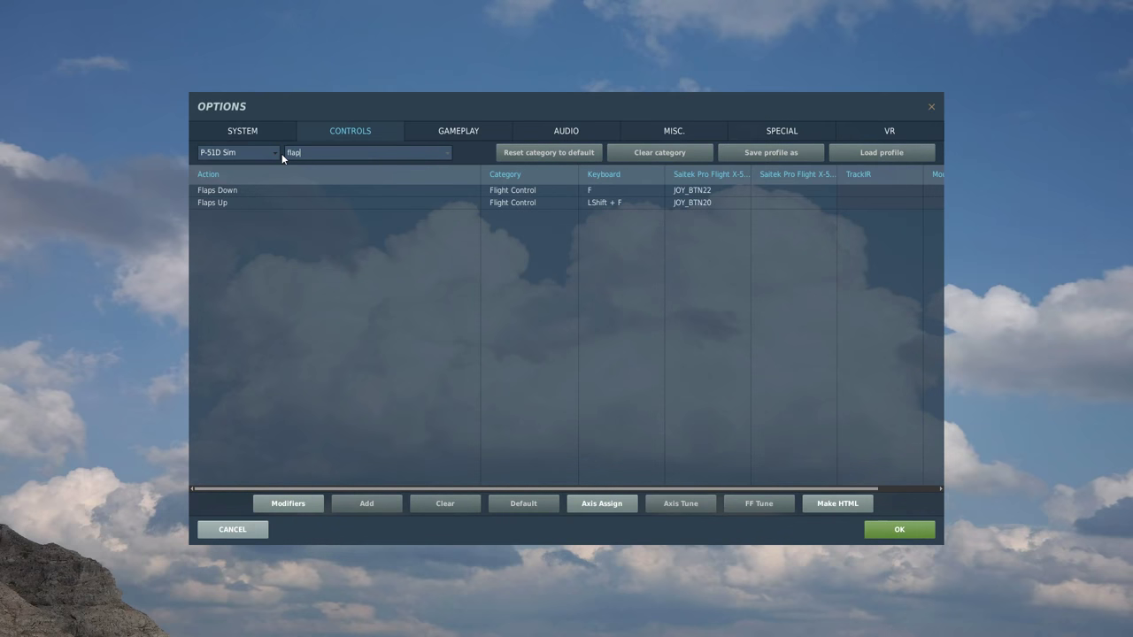
Bind Flaps Down to JOY_BTN22 and Flaps Up to JOY_BTN20.
{"action": "double_click", "coordinate": [706, 192]}
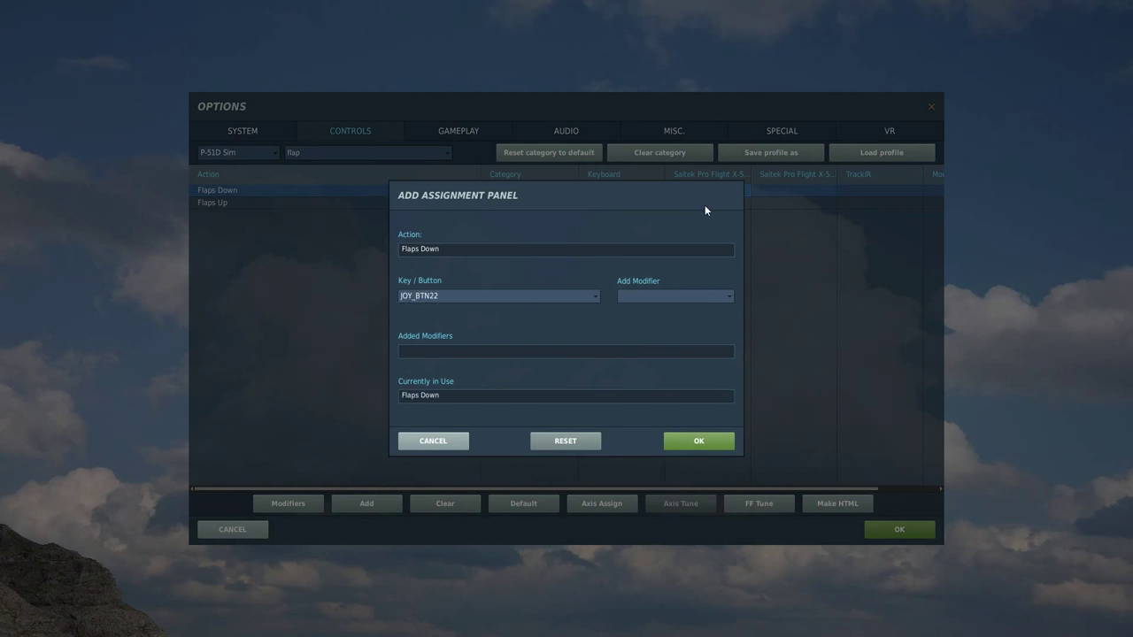
{"action": "left_click", "coordinate": [686, 442]}
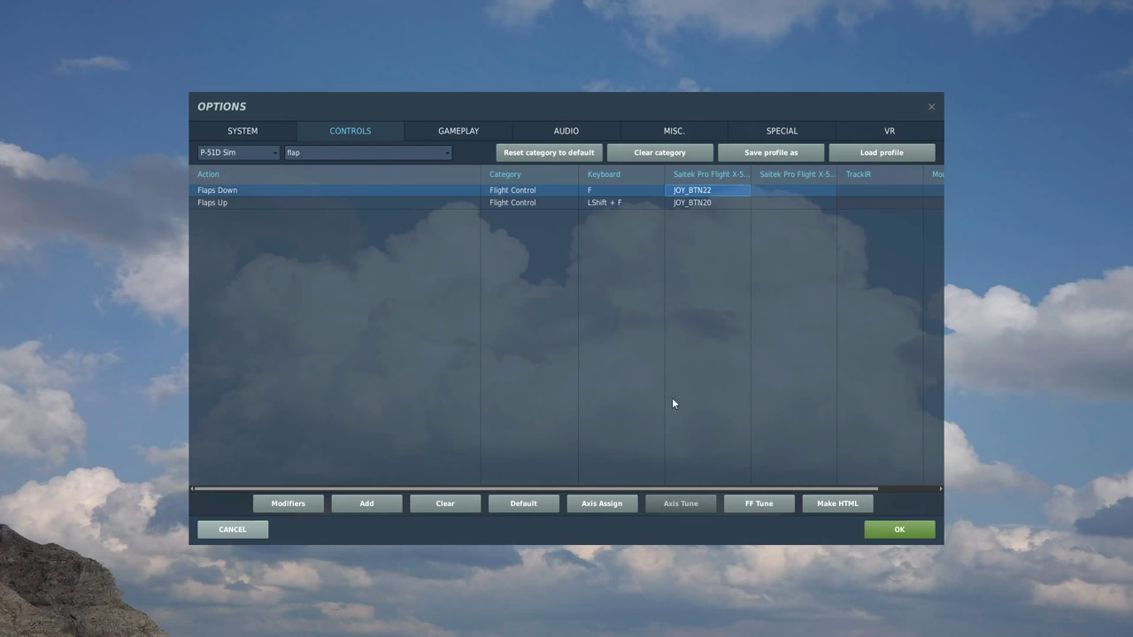
{"action": "double_click", "coordinate": [696, 202]}
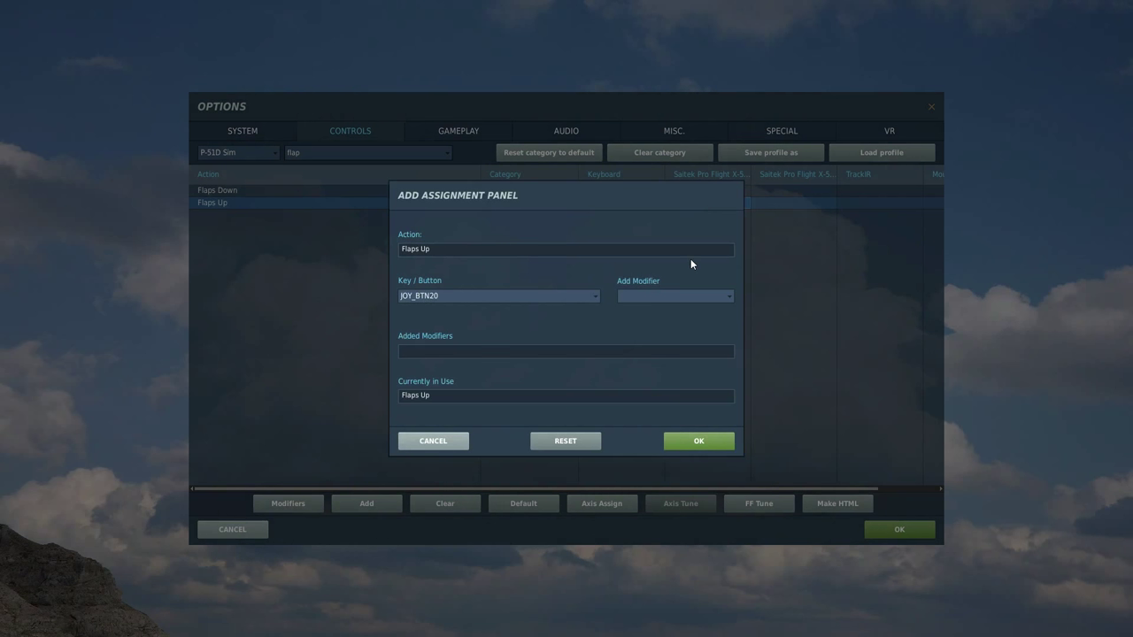
{"action": "left_click", "coordinate": [690, 441]}
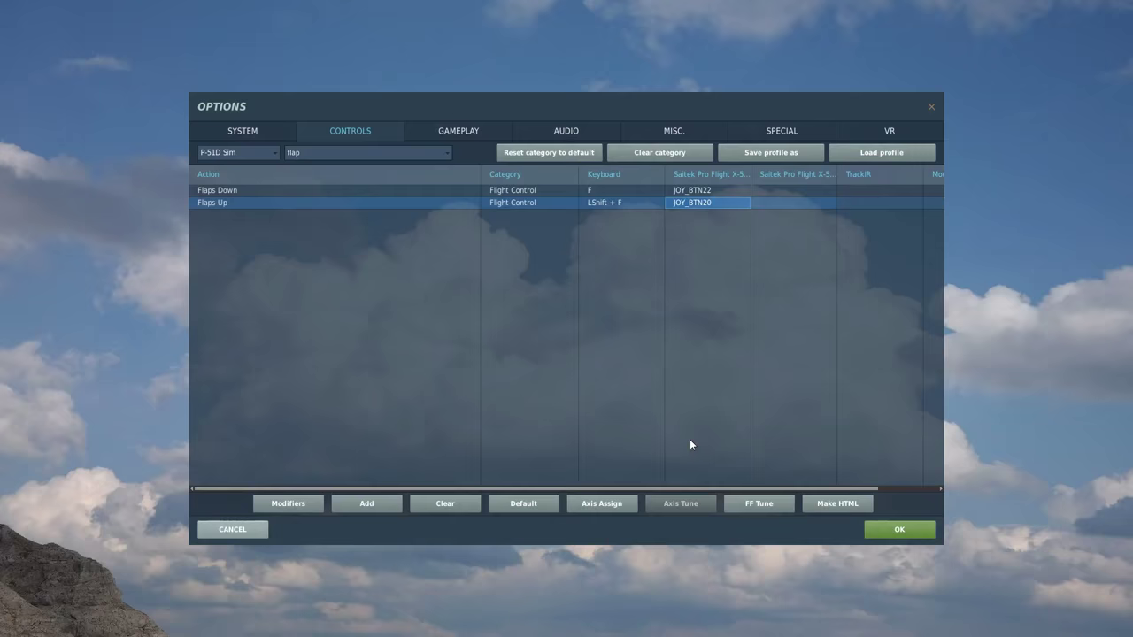
Search 'gear' and assign joystick button JOY_BTN24 to Landing Gear Up/Down.
{"action": "double_click", "coordinate": [285, 153]}
{"action": "key", "text": "BackSpace"}
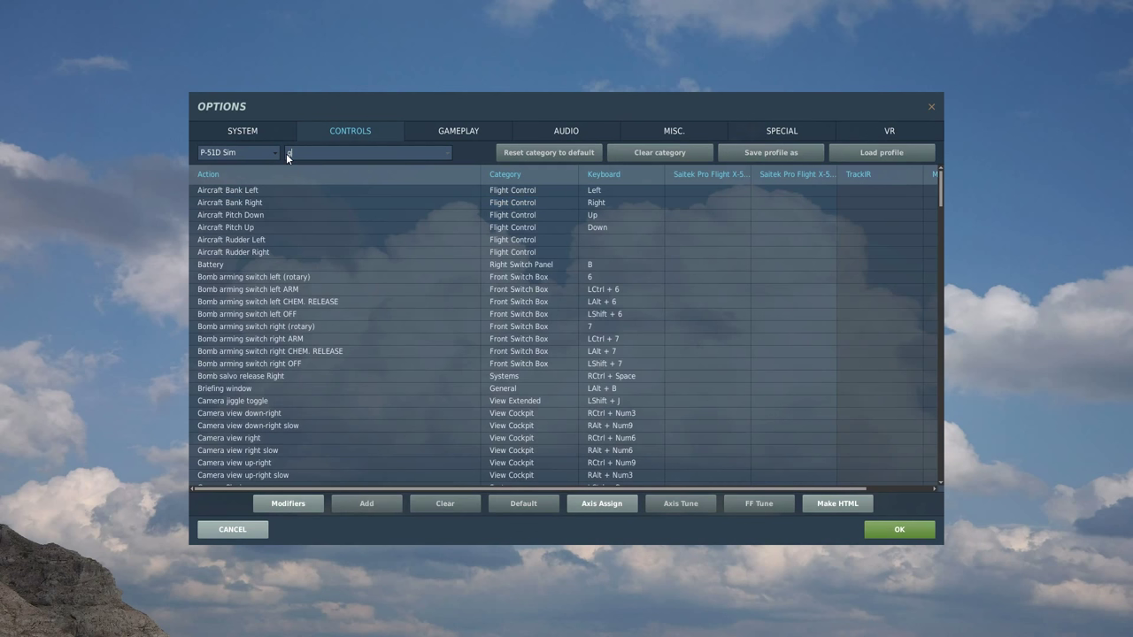
{"action": "type", "text": "gear"}
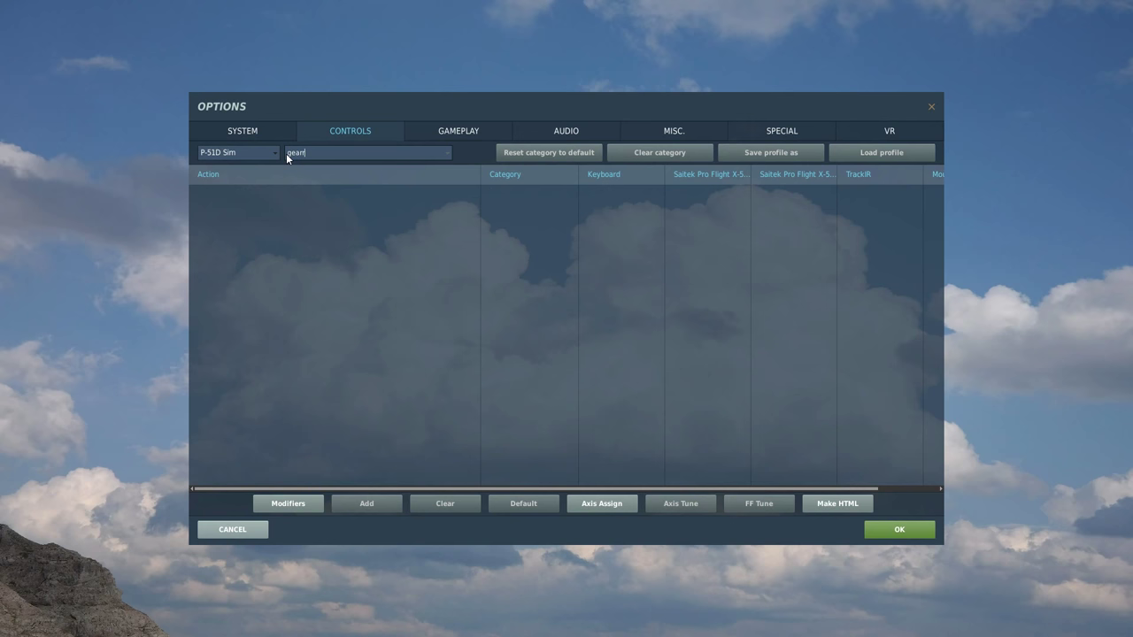
{"action": "key", "text": "BackSpace"}
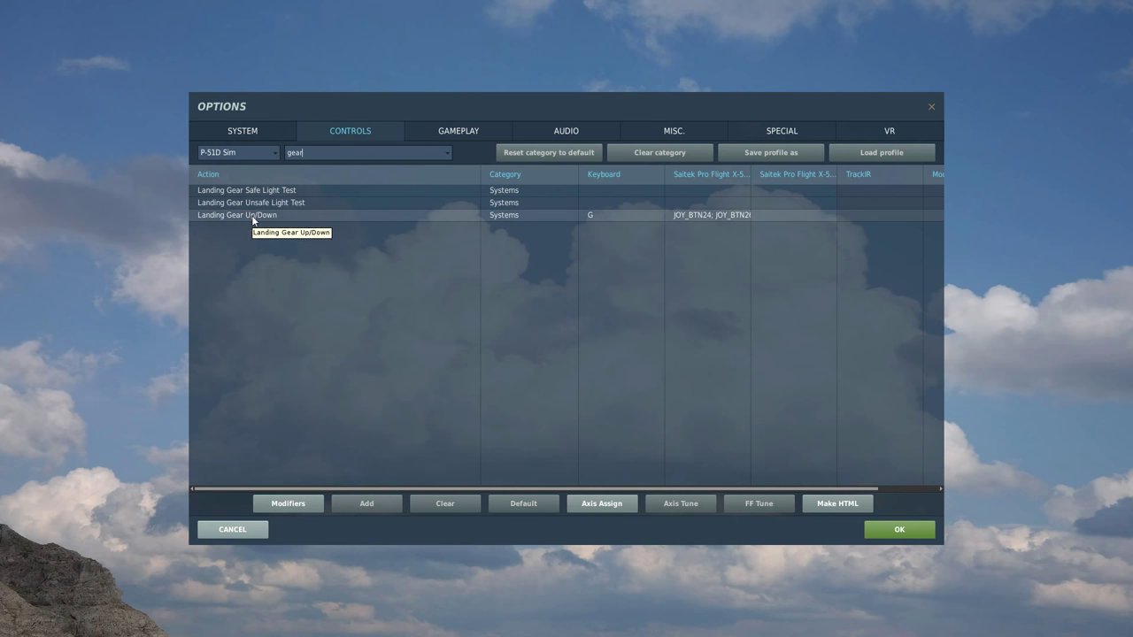
{"action": "double_click", "coordinate": [696, 215]}
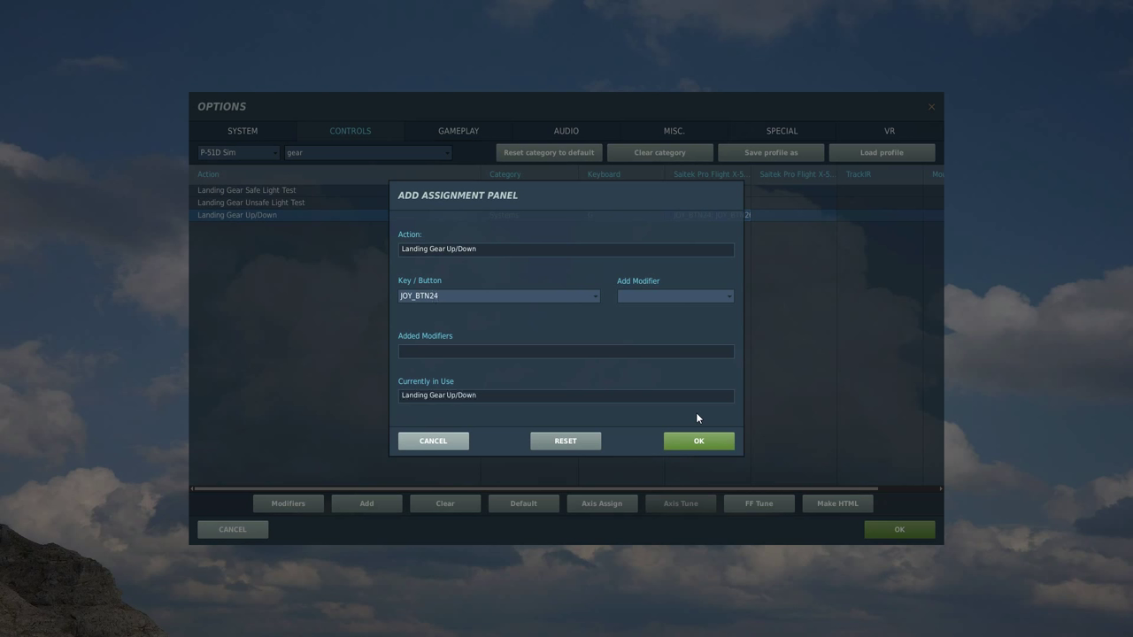
{"action": "left_click", "coordinate": [712, 442]}
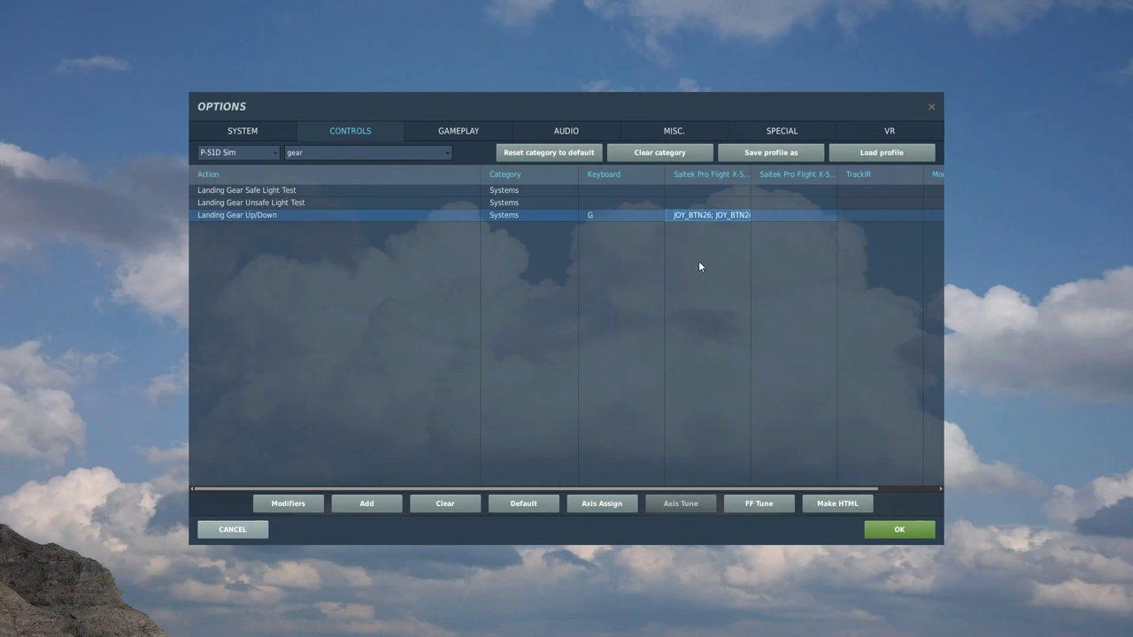
{"action": "double_click", "coordinate": [708, 215]}
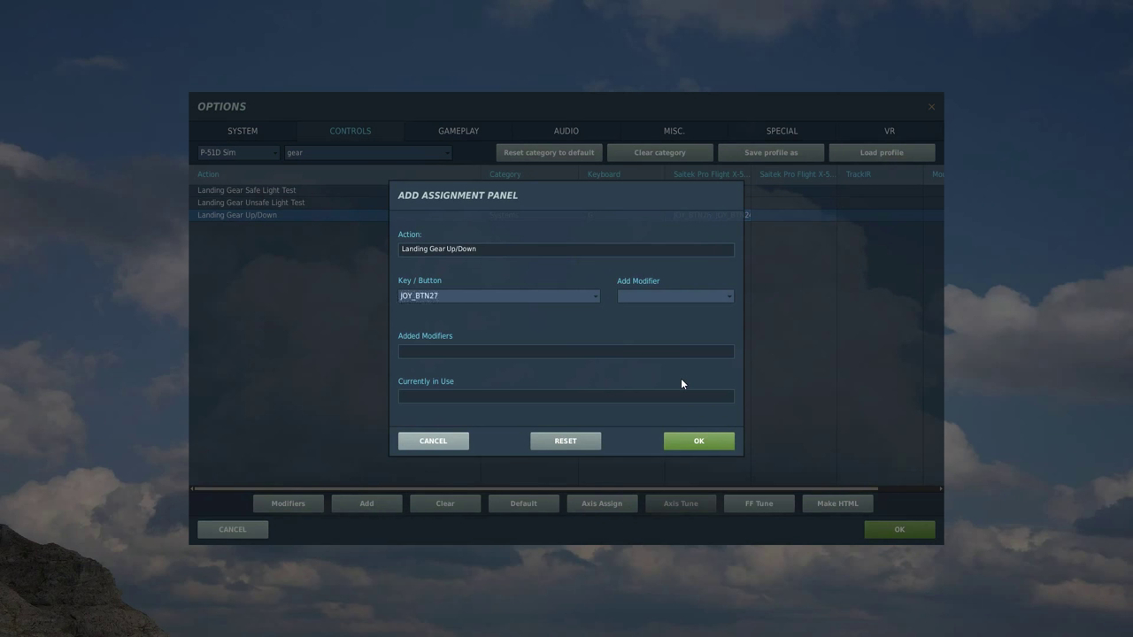
{"action": "left_click", "coordinate": [700, 442]}
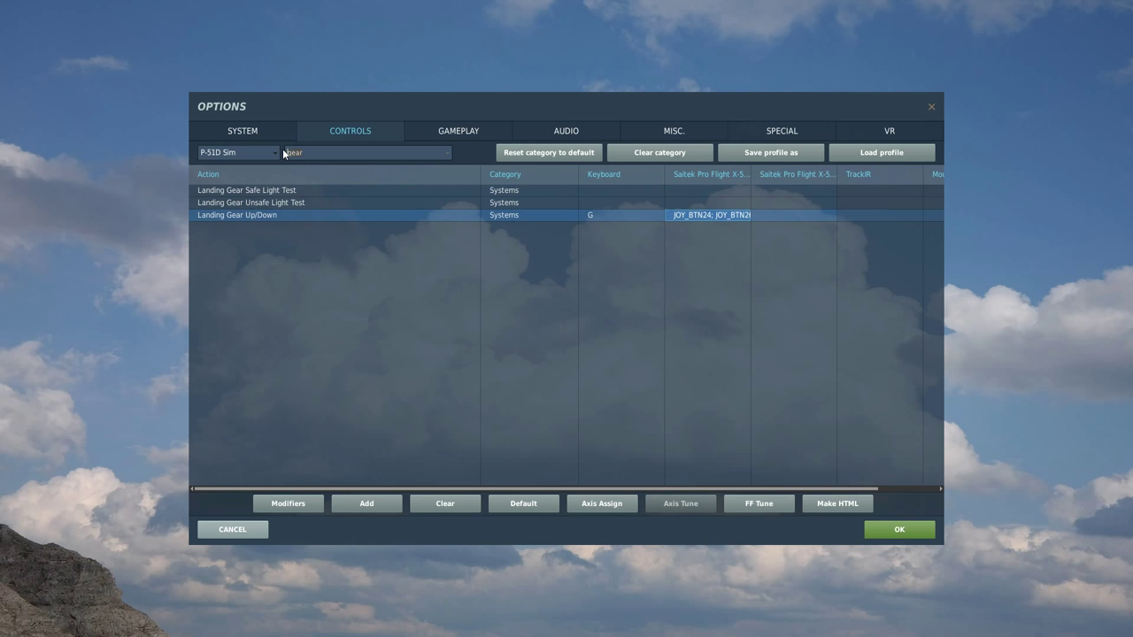
Search 'start' and bind Start Procedure to JOY_BTN18.
{"action": "type", "text": "start"}
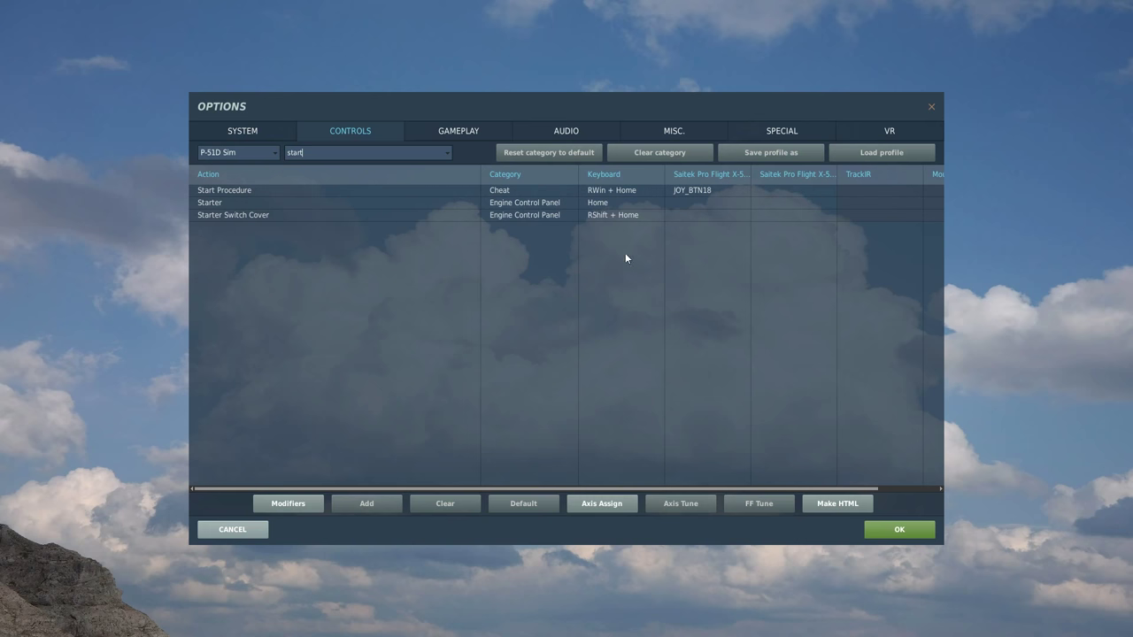
{"action": "double_click", "coordinate": [697, 192]}
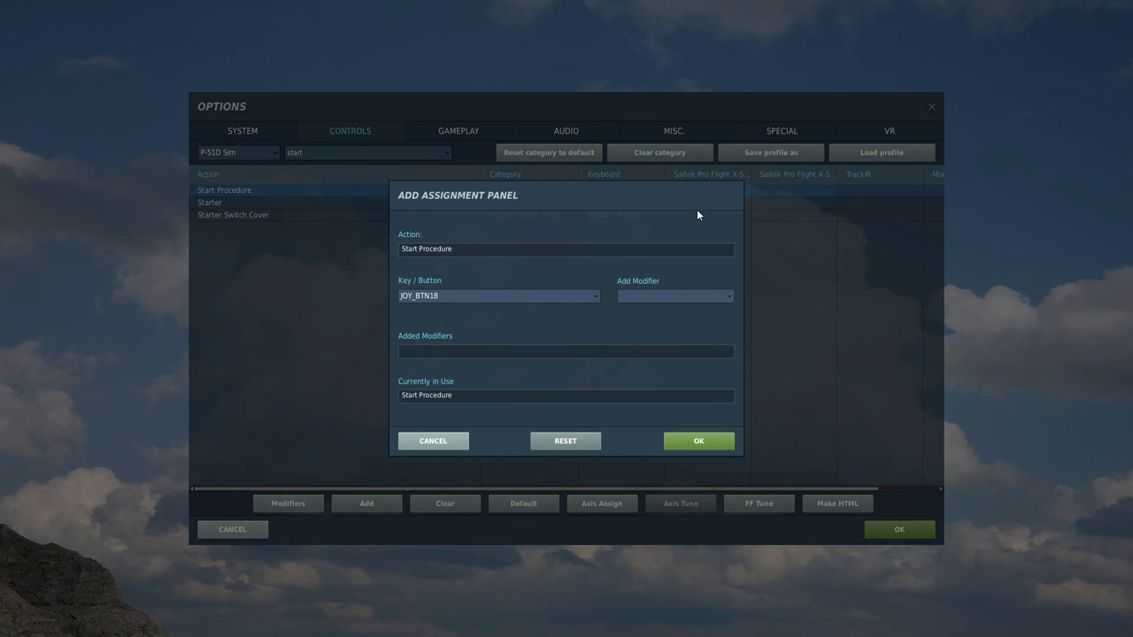
{"action": "left_click", "coordinate": [696, 439]}
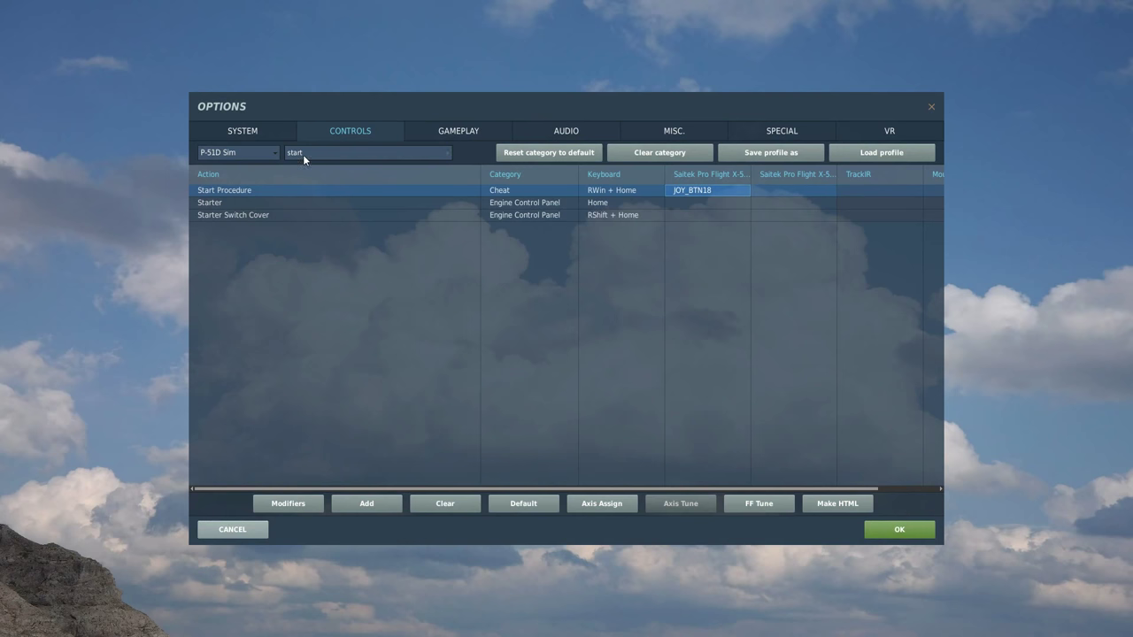
Search 'stop' and bind Stop Procedure to JOY_BTN19.
{"action": "key", "text": "ctrl+a"}
{"action": "type", "text": "stop"}
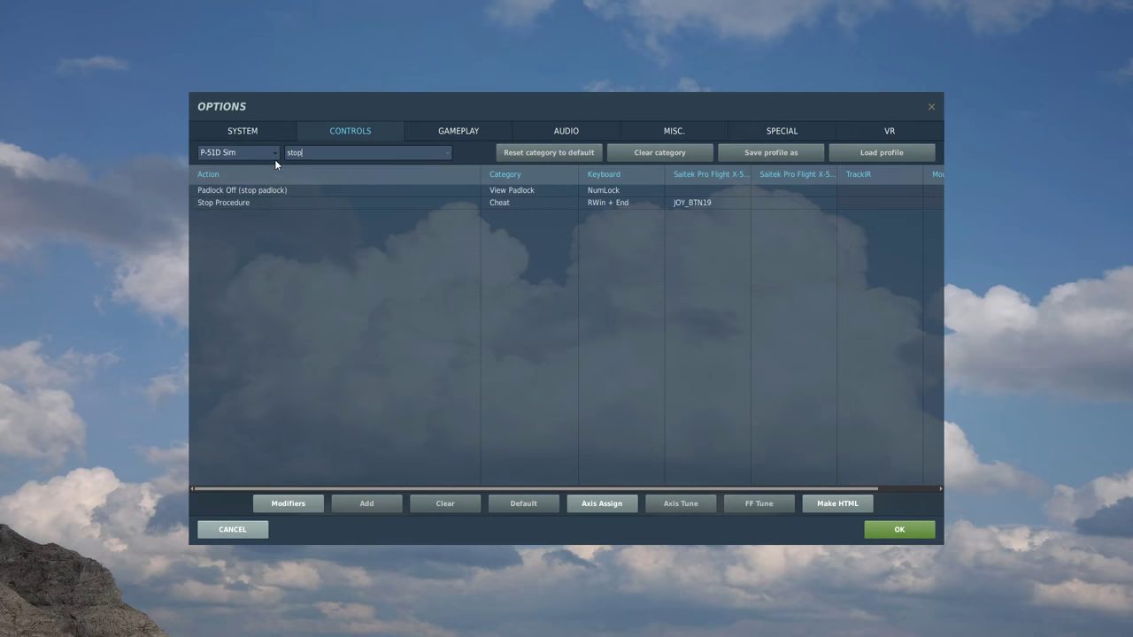
{"action": "double_click", "coordinate": [706, 202]}
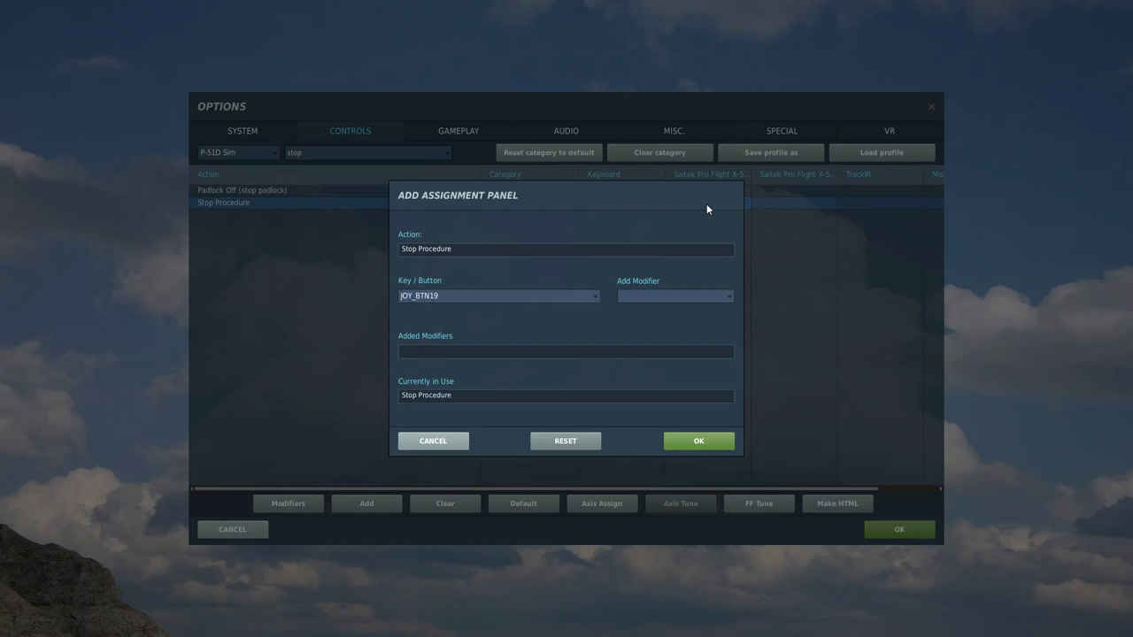
{"action": "left_click", "coordinate": [677, 440]}
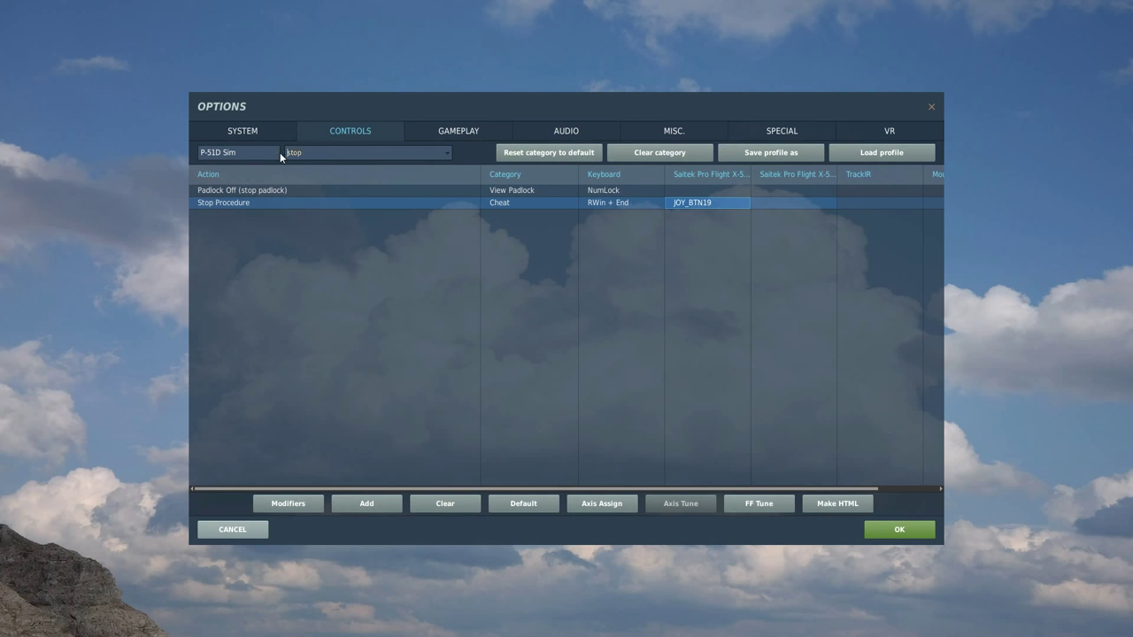
Search 'fire' and bind Gun fire to joystick button 1.
{"action": "key", "text": "BackSpace"}
{"action": "key", "text": "BackSpace"}
{"action": "key", "text": "BackSpace"}
{"action": "key", "text": "BackSpace"}
{"action": "type", "text": "fire"}
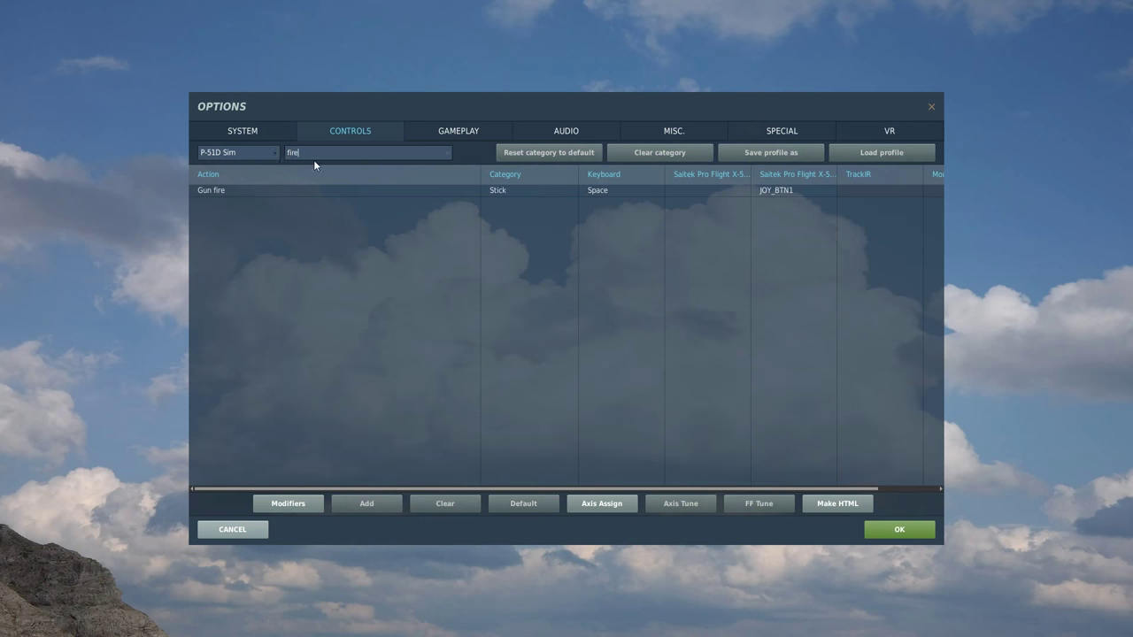
{"action": "key", "text": "BackSpace"}
{"action": "key", "text": "BackSpace"}
{"action": "key", "text": "BackSpace"}
{"action": "key", "text": "BackSpace"}
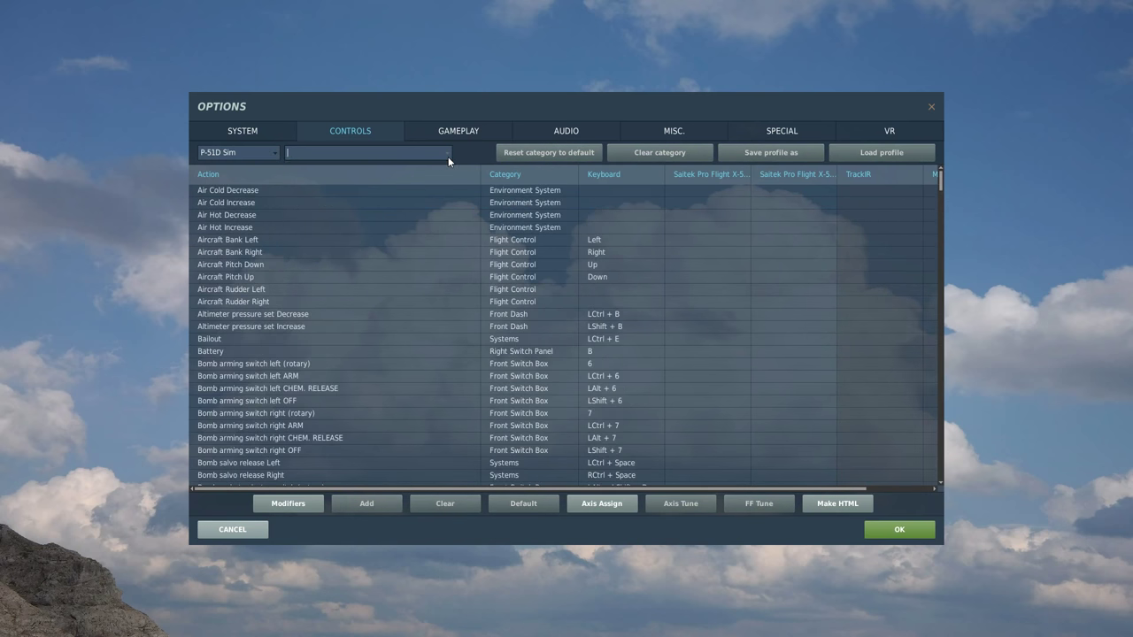
{"action": "left_click", "coordinate": [448, 154]}
{"action": "left_click", "coordinate": [375, 166]}
{"action": "type", "text": "fire"}
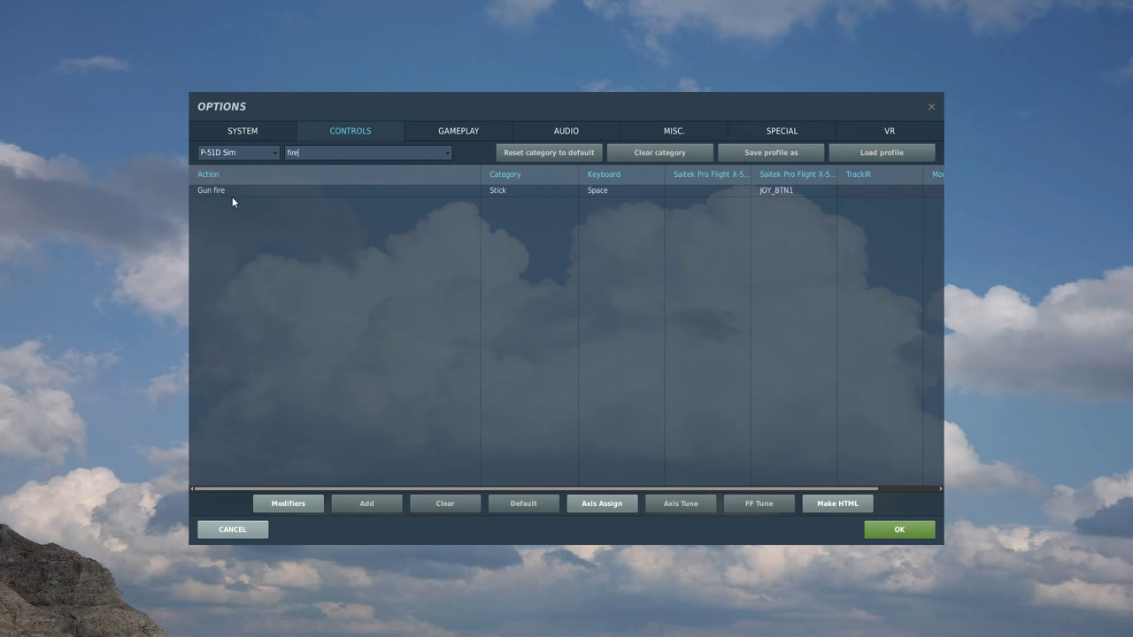
{"action": "double_click", "coordinate": [788, 189]}
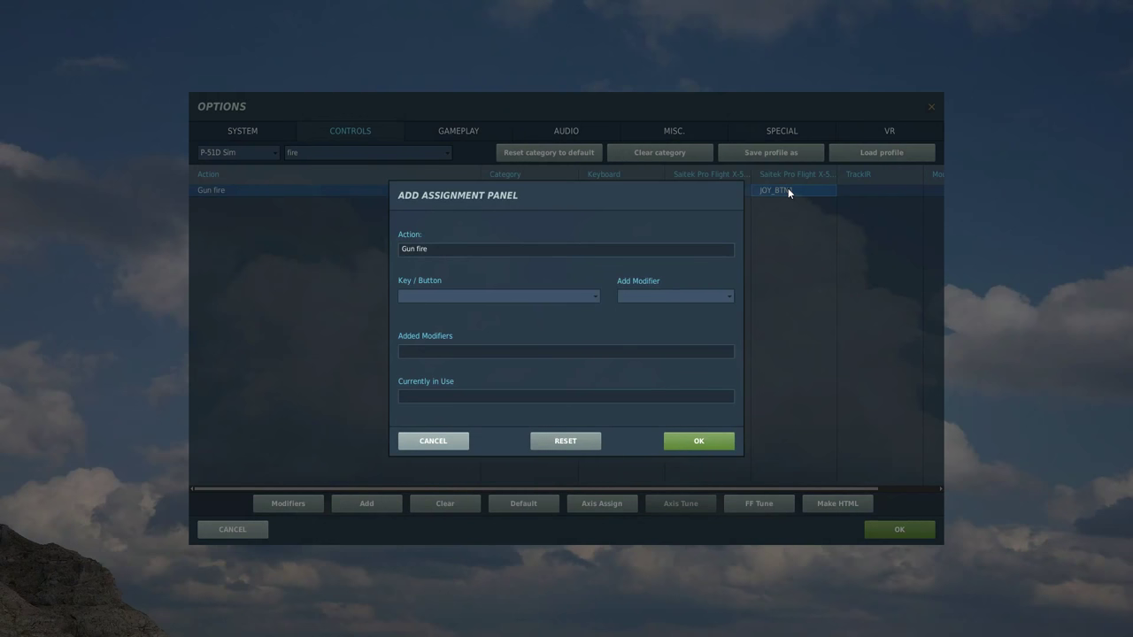
{"action": "left_click", "coordinate": [710, 444]}
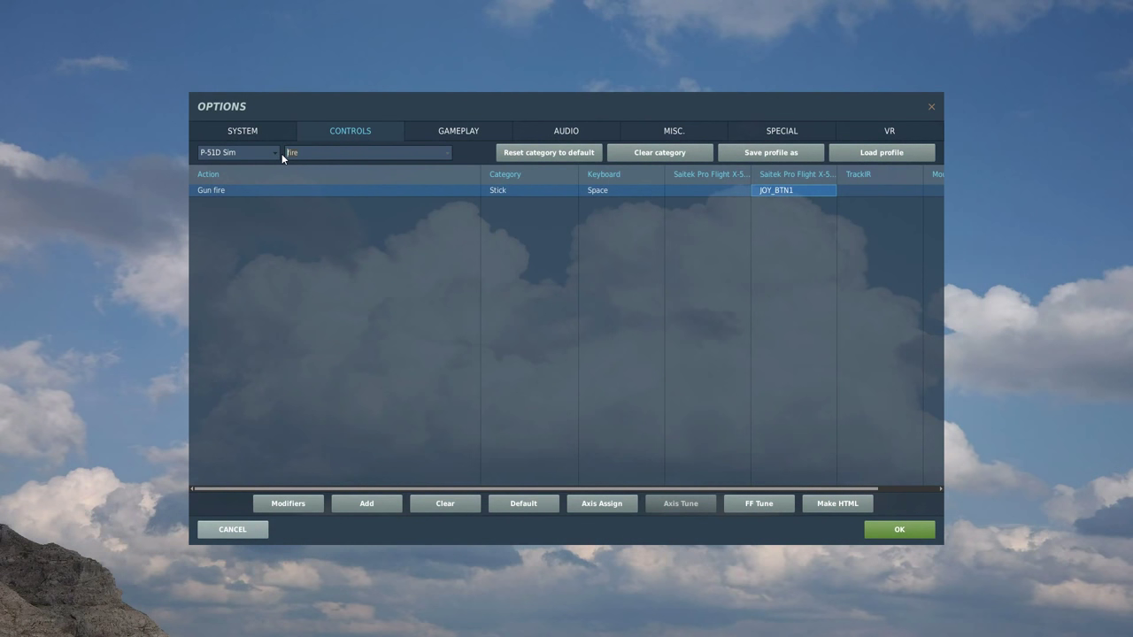
Search 'release' and bind Weapon release to joystick button JOY_BTN3.
{"action": "type", "text": "relea"}
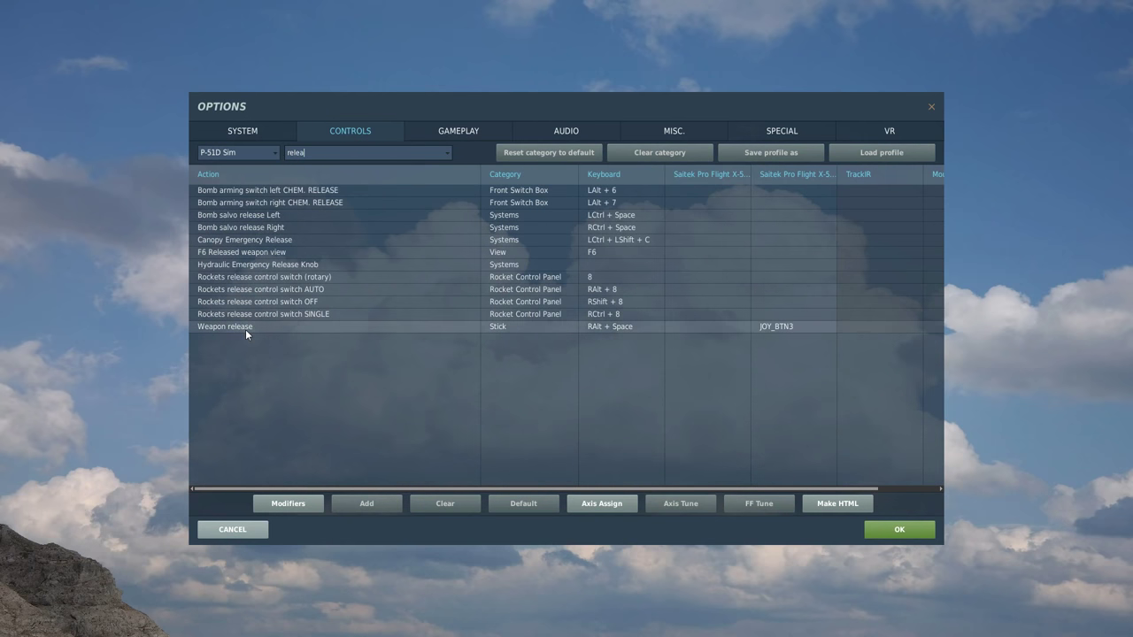
{"action": "double_click", "coordinate": [773, 326]}
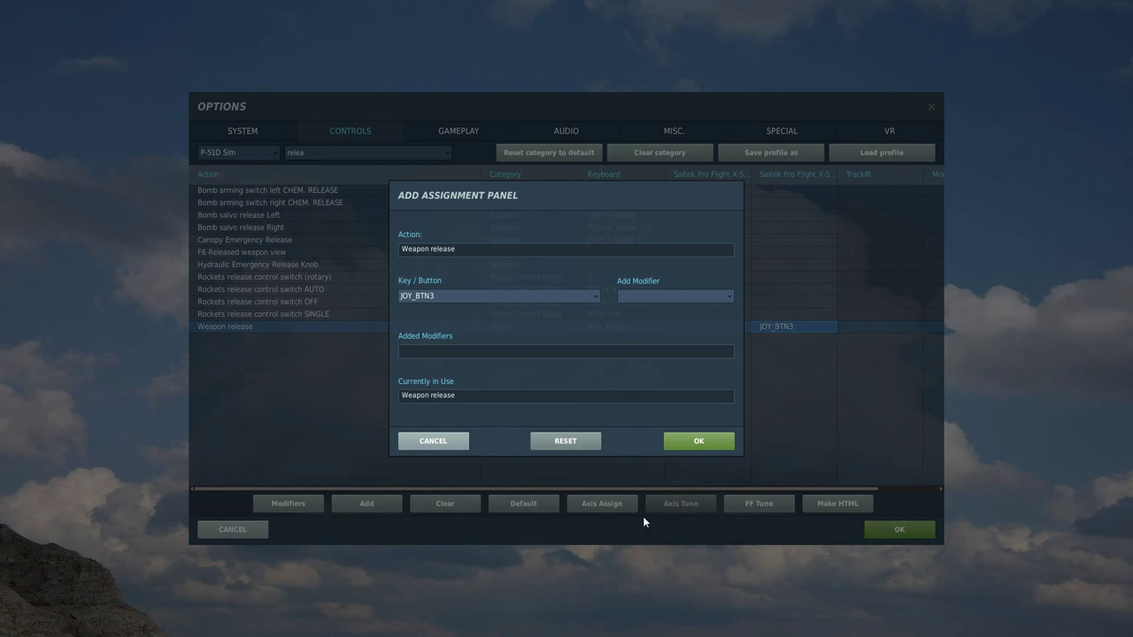
{"action": "left_click", "coordinate": [697, 443]}
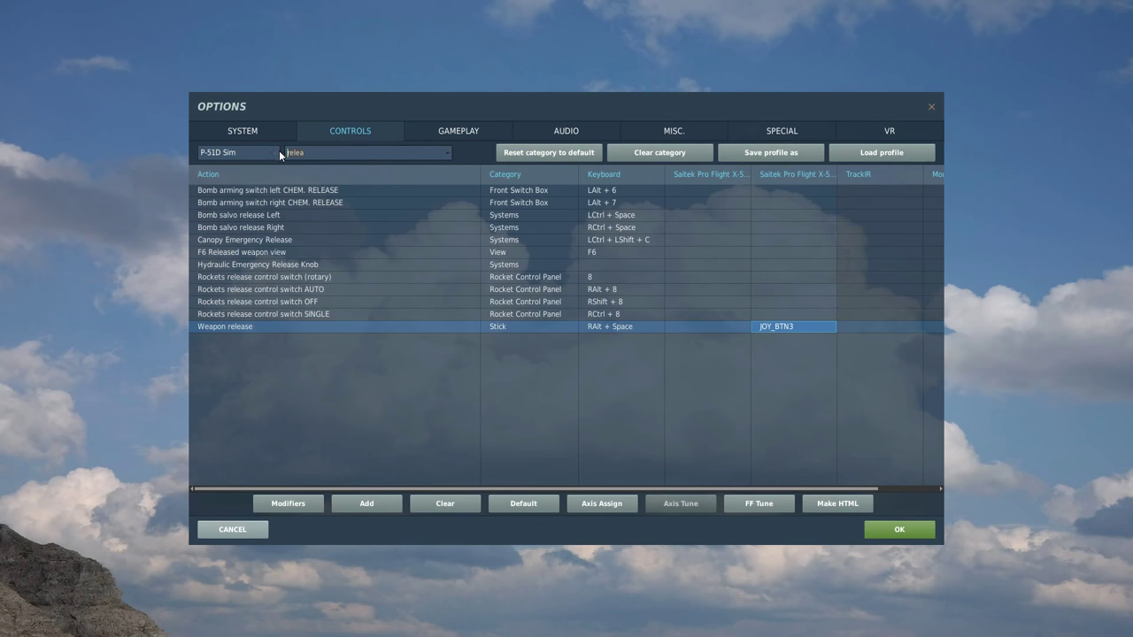
Filter the controls for 'trim' and bind Trim Aileron Left and Right to joystick buttons 10 and 8.
{"action": "key", "text": "BackSpace"}
{"action": "type", "text": "trim"}
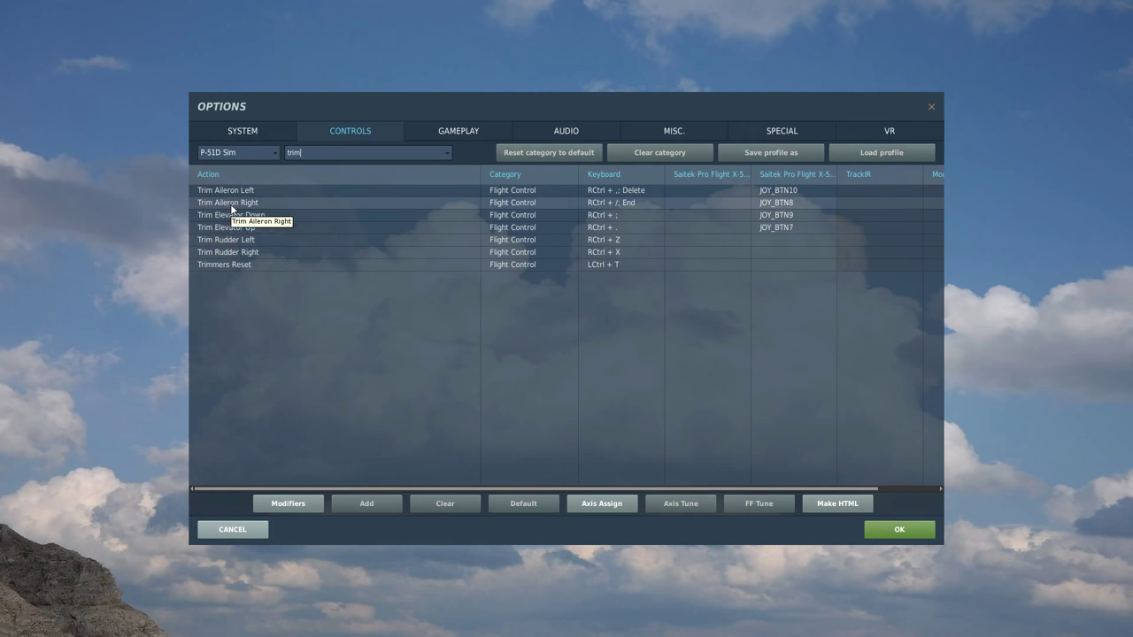
{"action": "double_click", "coordinate": [779, 190]}
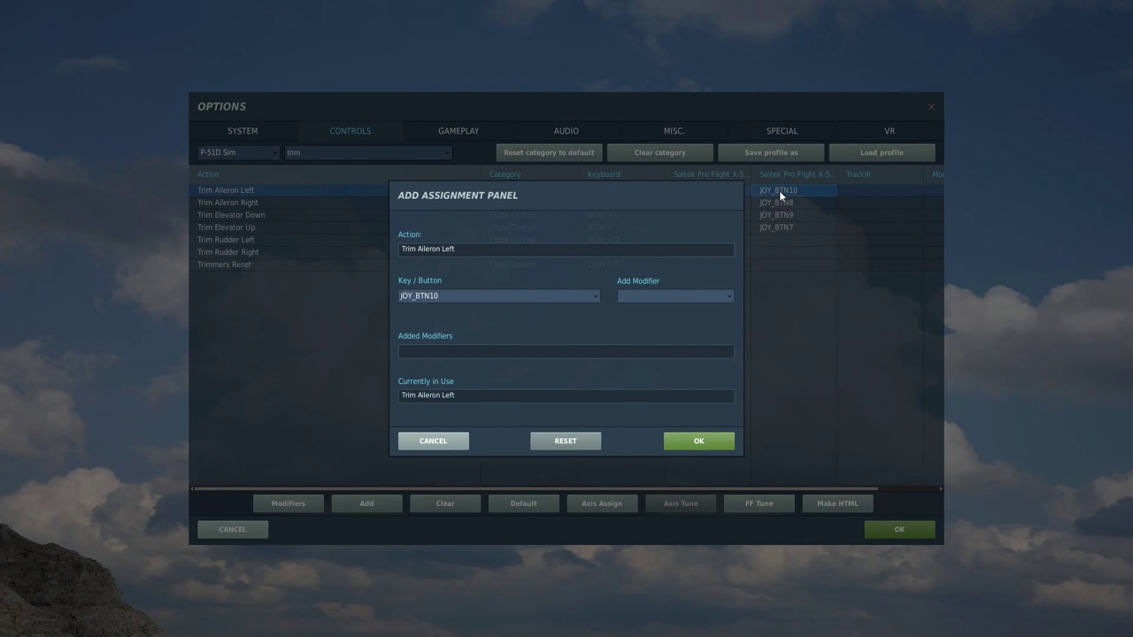
{"action": "left_click", "coordinate": [684, 440]}
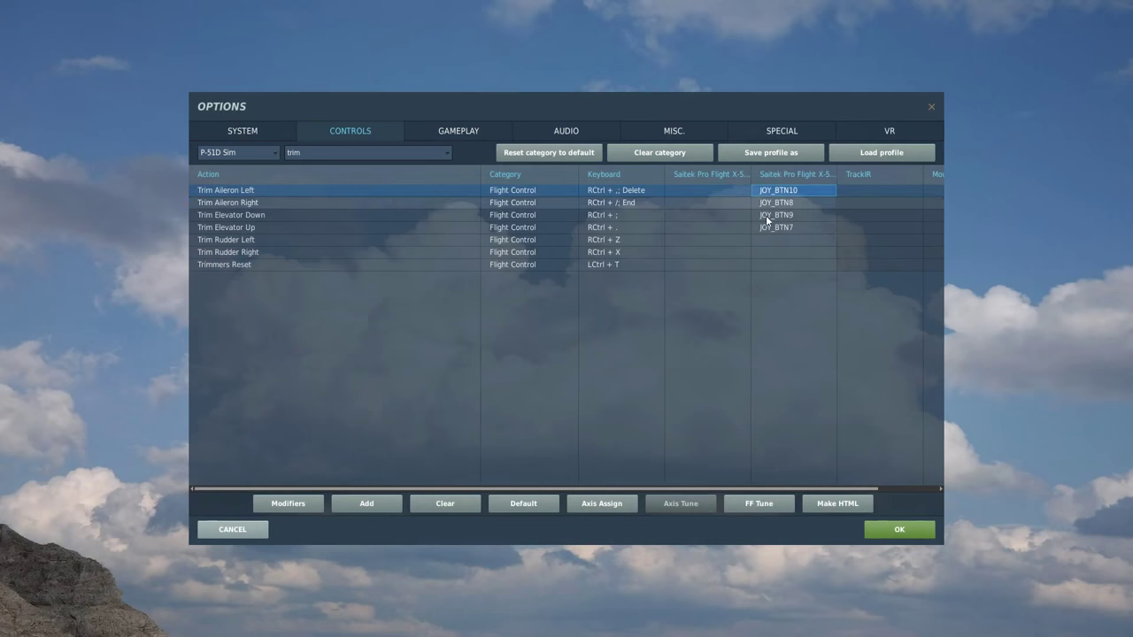
{"action": "double_click", "coordinate": [769, 205]}
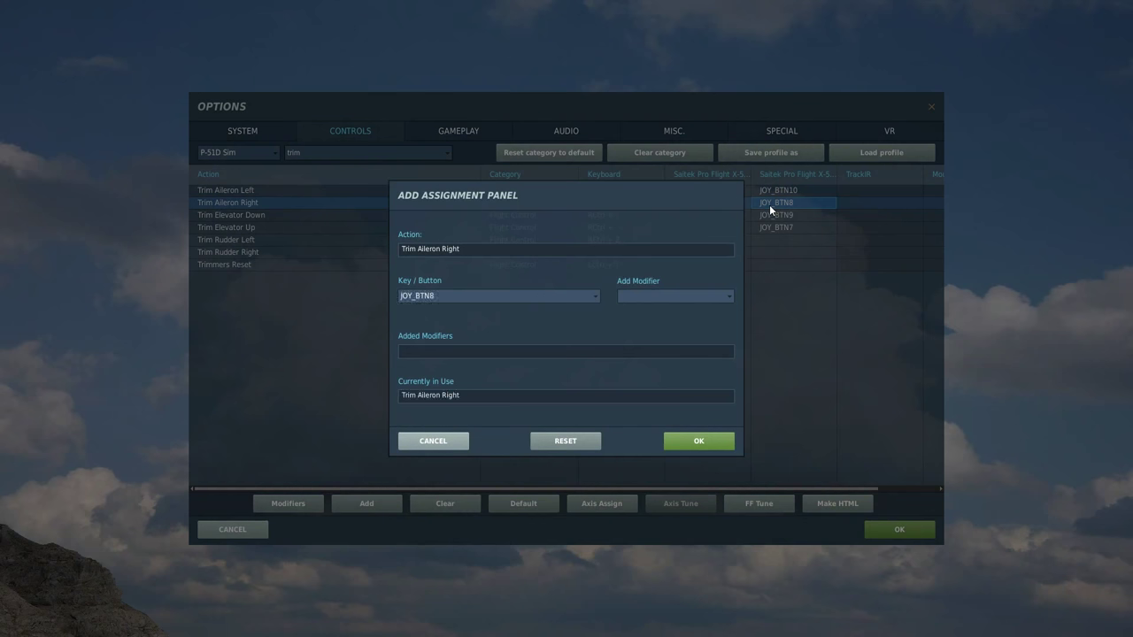
{"action": "left_click", "coordinate": [688, 440]}
Bind Trim Elevator Down and Trim Elevator Up to joystick buttons 9 and 7.
{"action": "double_click", "coordinate": [812, 215]}
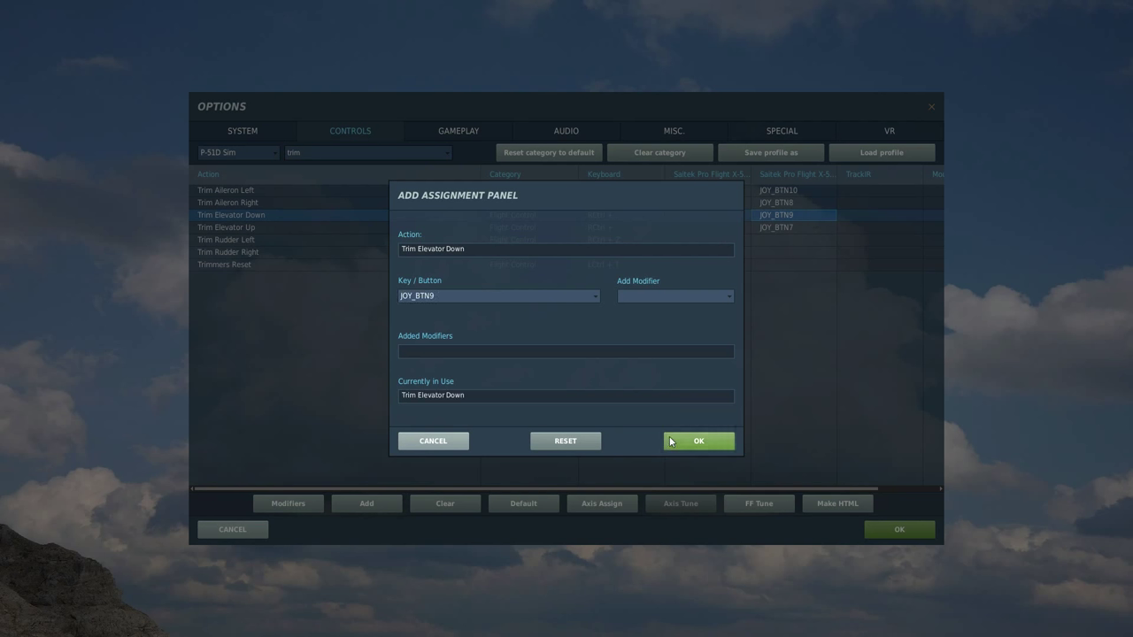
{"action": "left_click", "coordinate": [694, 440]}
{"action": "double_click", "coordinate": [799, 226]}
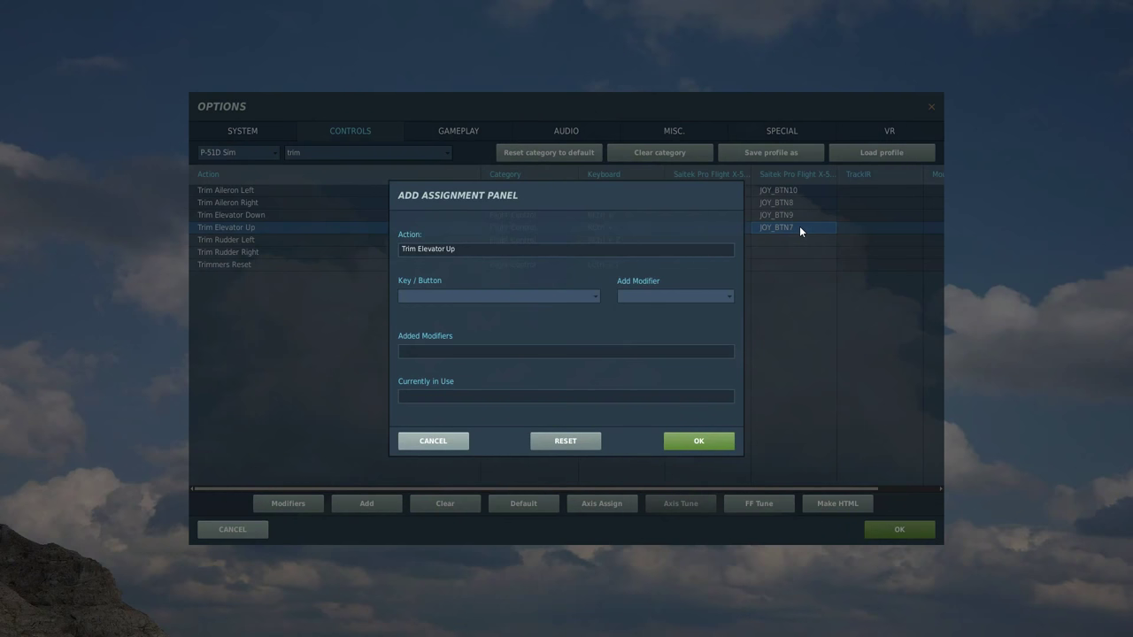
{"action": "left_click", "coordinate": [698, 441]}
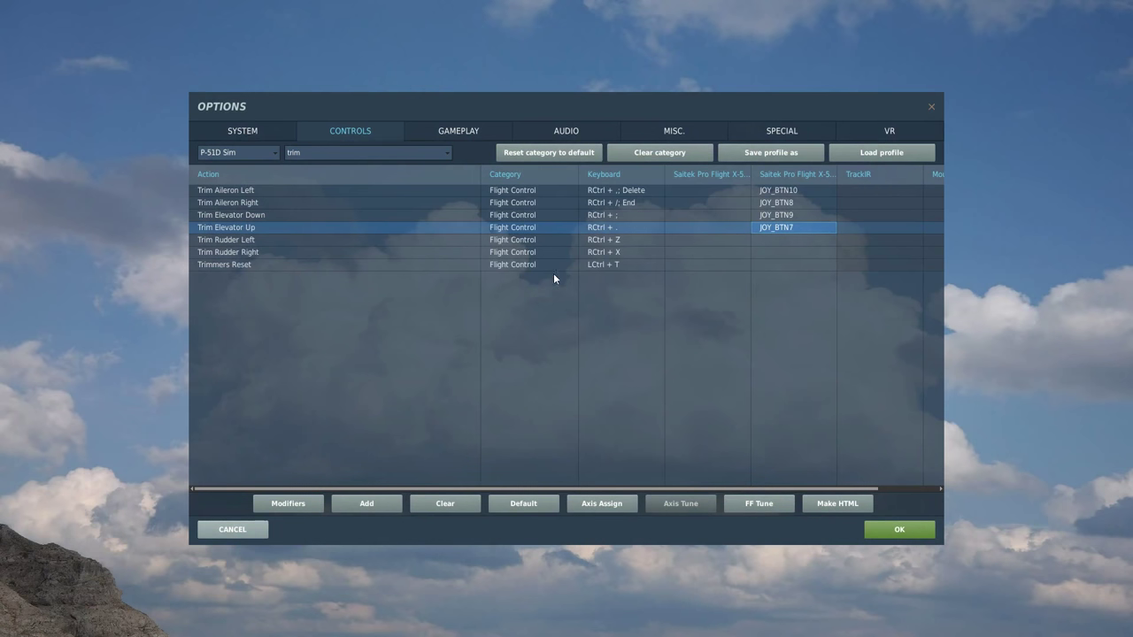
Search the controls for 'wheel' and bind Wheel brake Both to joystick button 6.
{"action": "double_click", "coordinate": [284, 154]}
{"action": "type", "text": "wheel"}
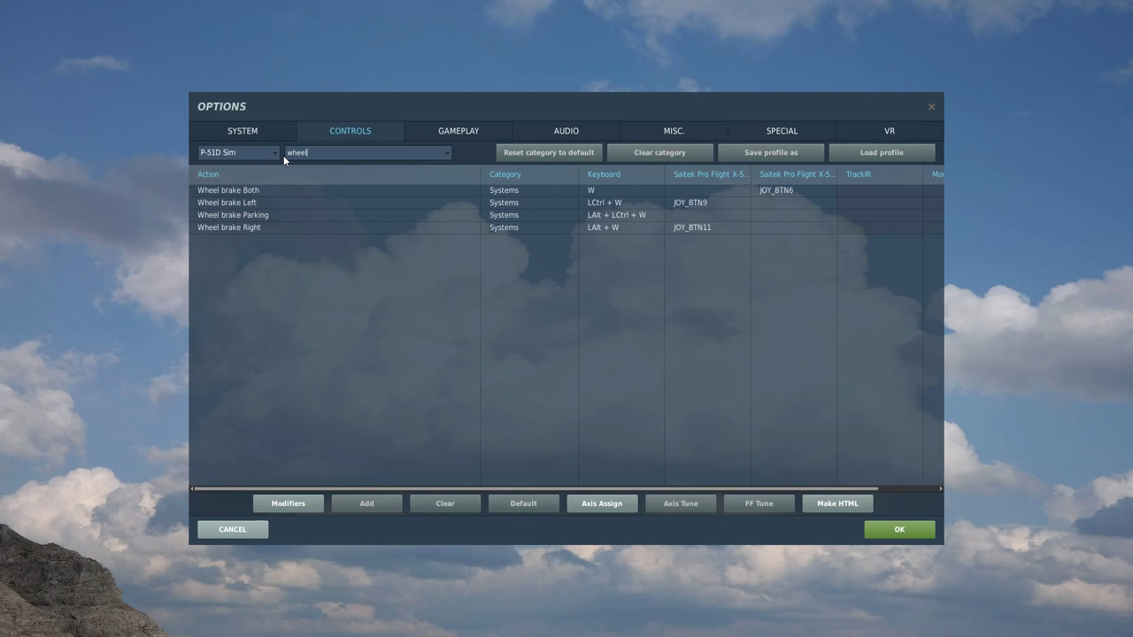
{"action": "left_click", "coordinate": [233, 192]}
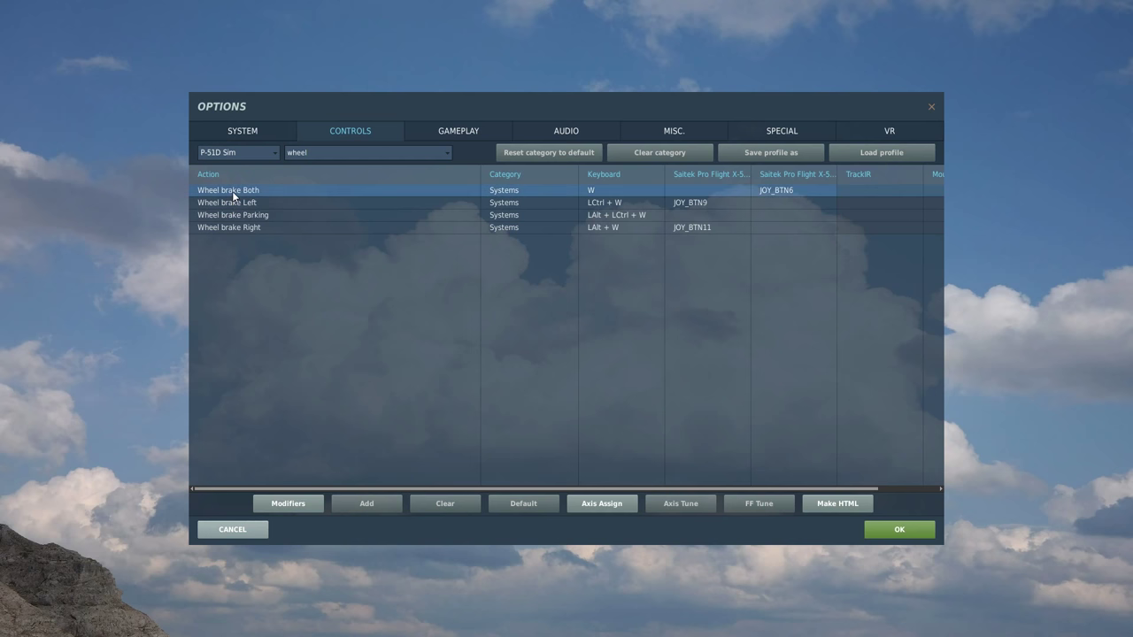
{"action": "double_click", "coordinate": [790, 191]}
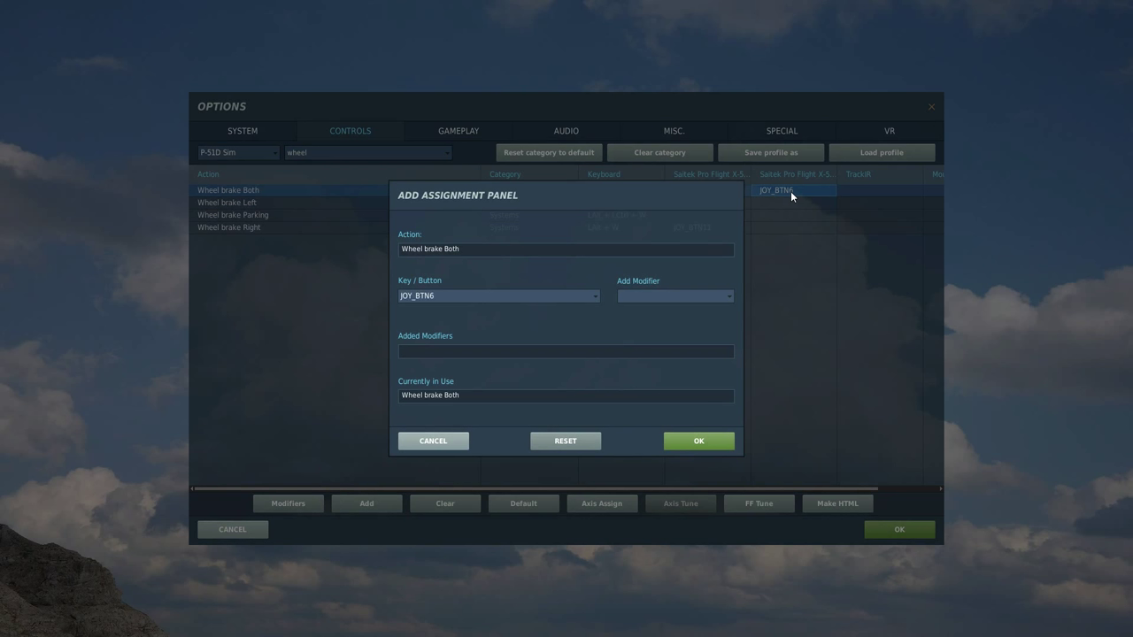
{"action": "left_click", "coordinate": [710, 439]}
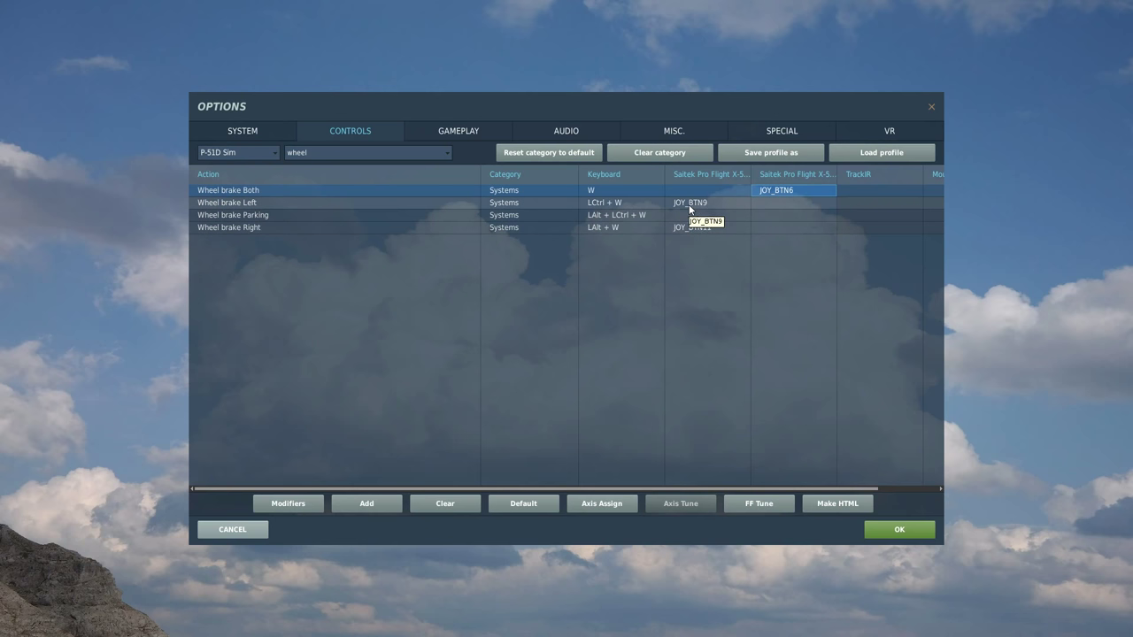
Bind Wheel brake Left to joystick button 9 and Wheel brake Right to button 11.
{"action": "double_click", "coordinate": [706, 207]}
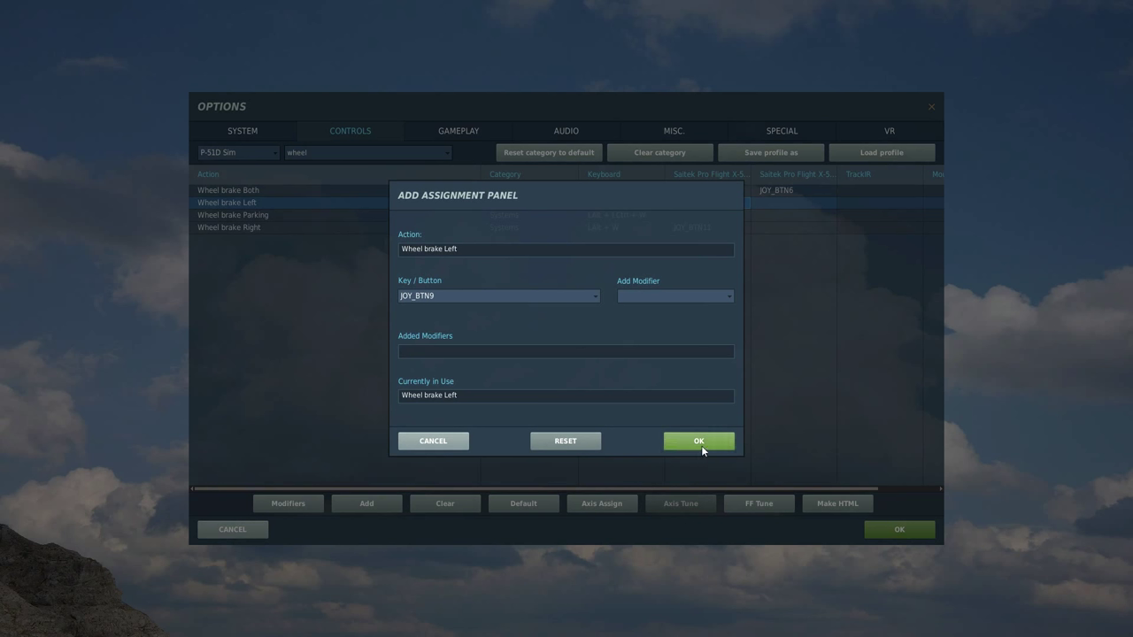
{"action": "left_click", "coordinate": [701, 445]}
{"action": "double_click", "coordinate": [700, 226]}
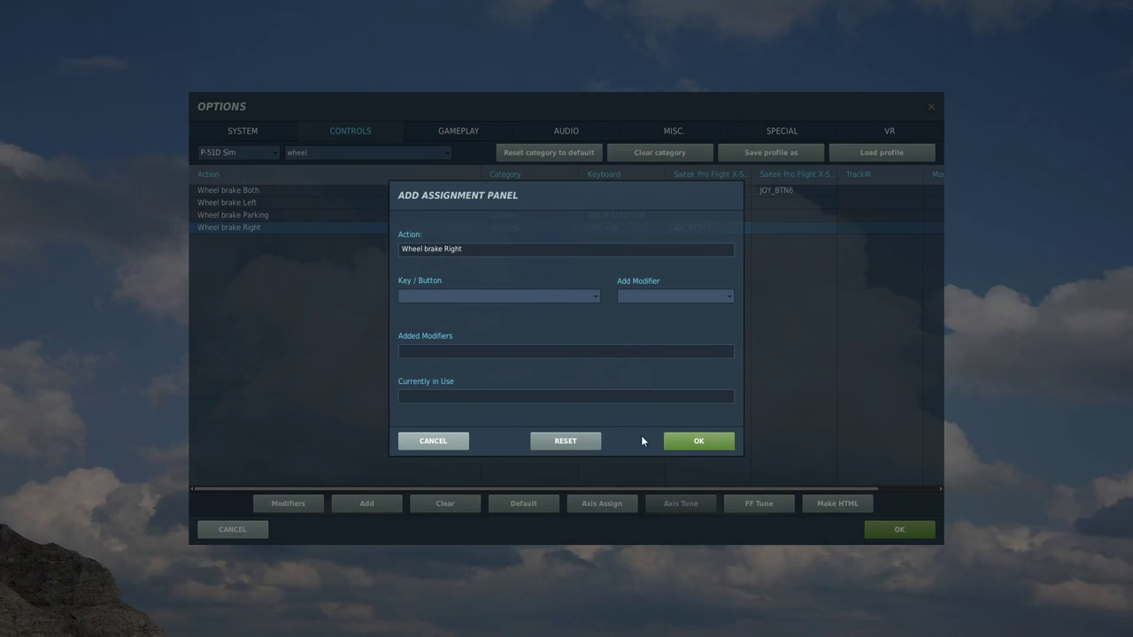
{"action": "left_click", "coordinate": [692, 440]}
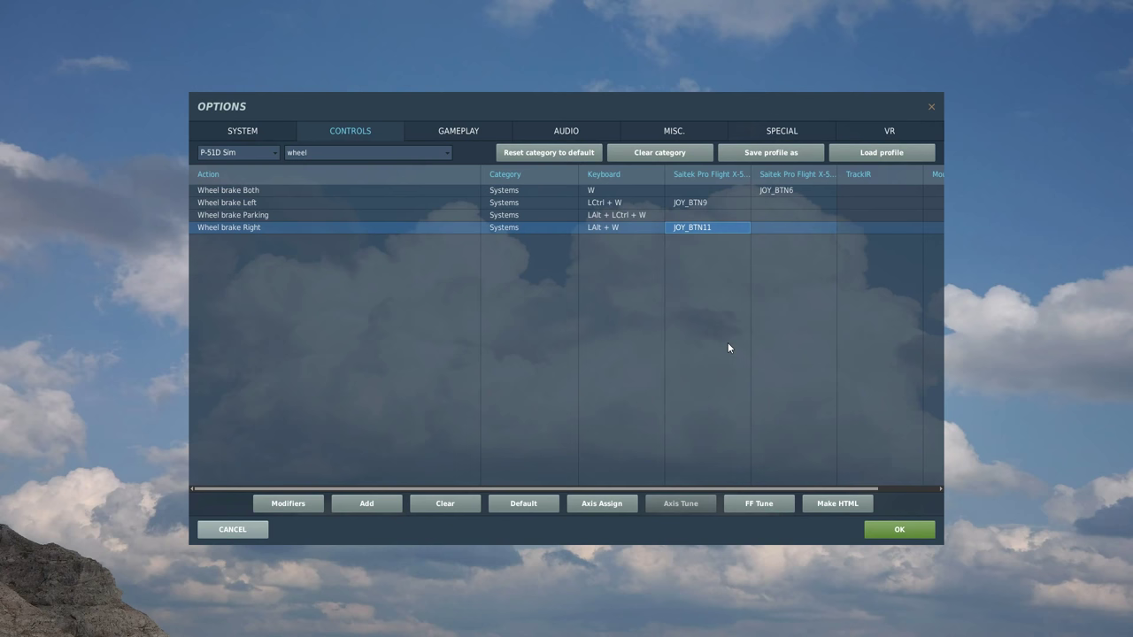
In the second Saitek column, assign JOY_BTN14 to Wheel brake Left and JOY_BTN12 to Wheel brake Right.
{"action": "left_click", "coordinate": [782, 204]}
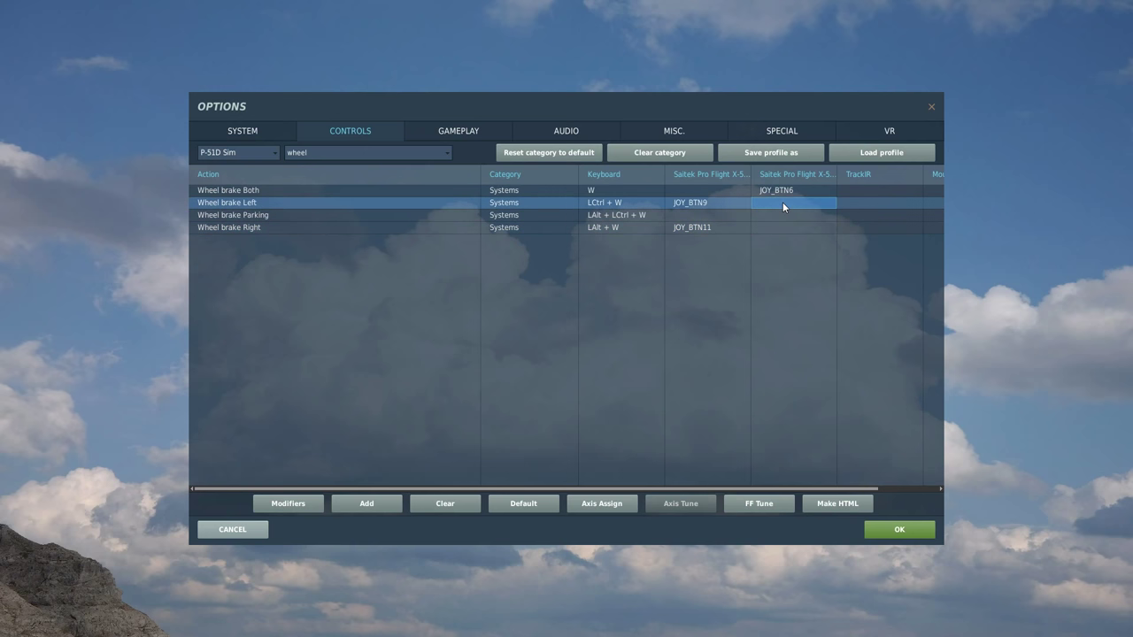
{"action": "double_click", "coordinate": [782, 204]}
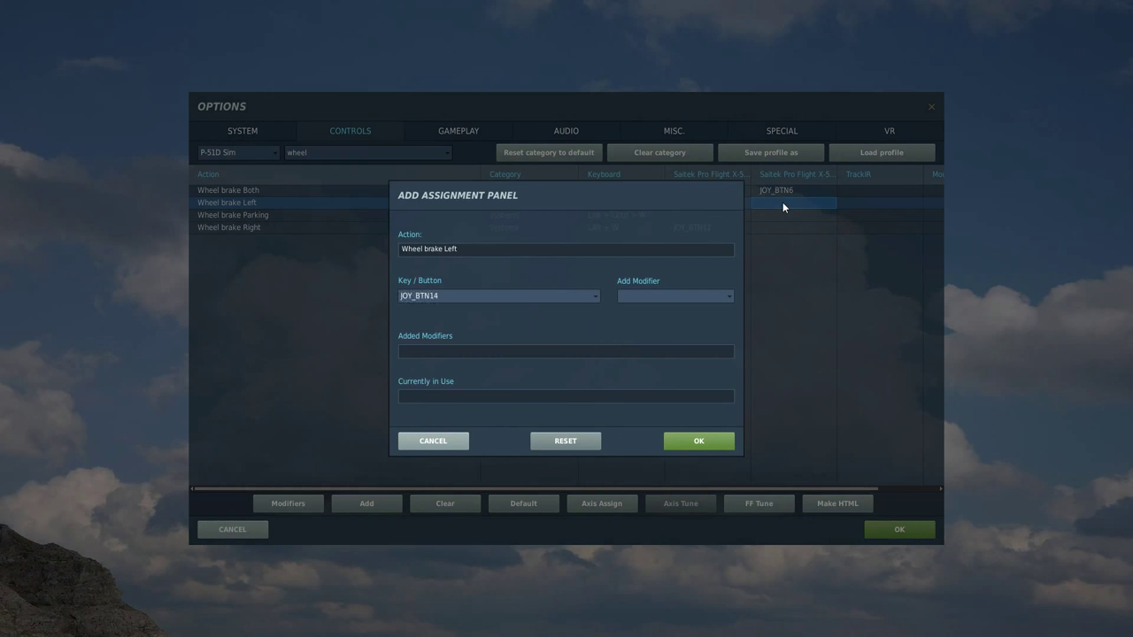
{"action": "left_click", "coordinate": [686, 439]}
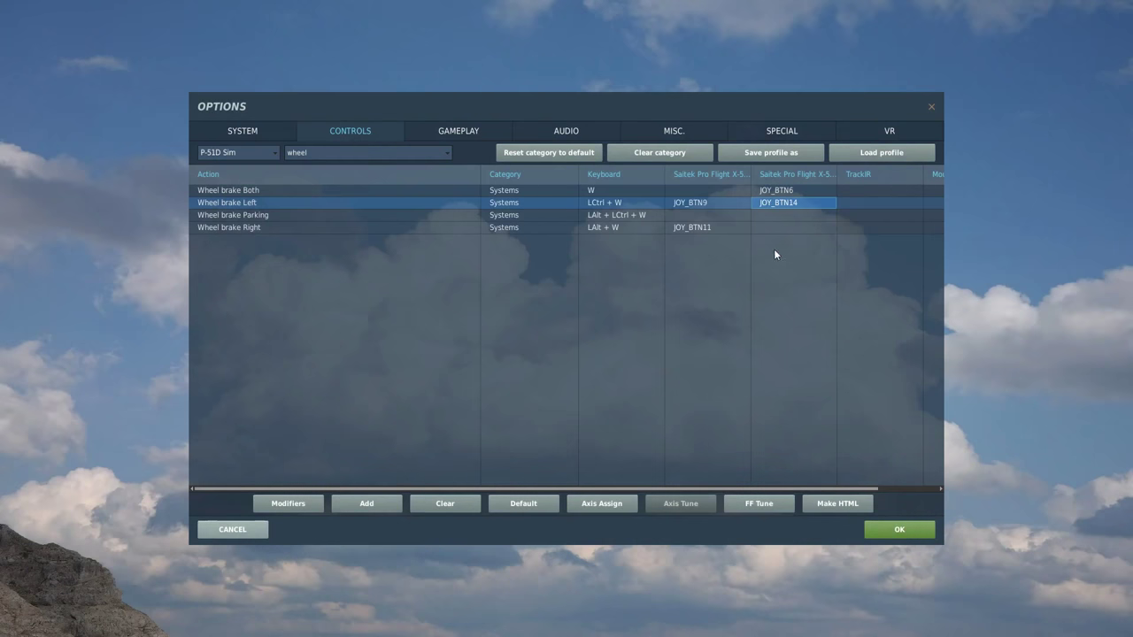
{"action": "double_click", "coordinate": [786, 227]}
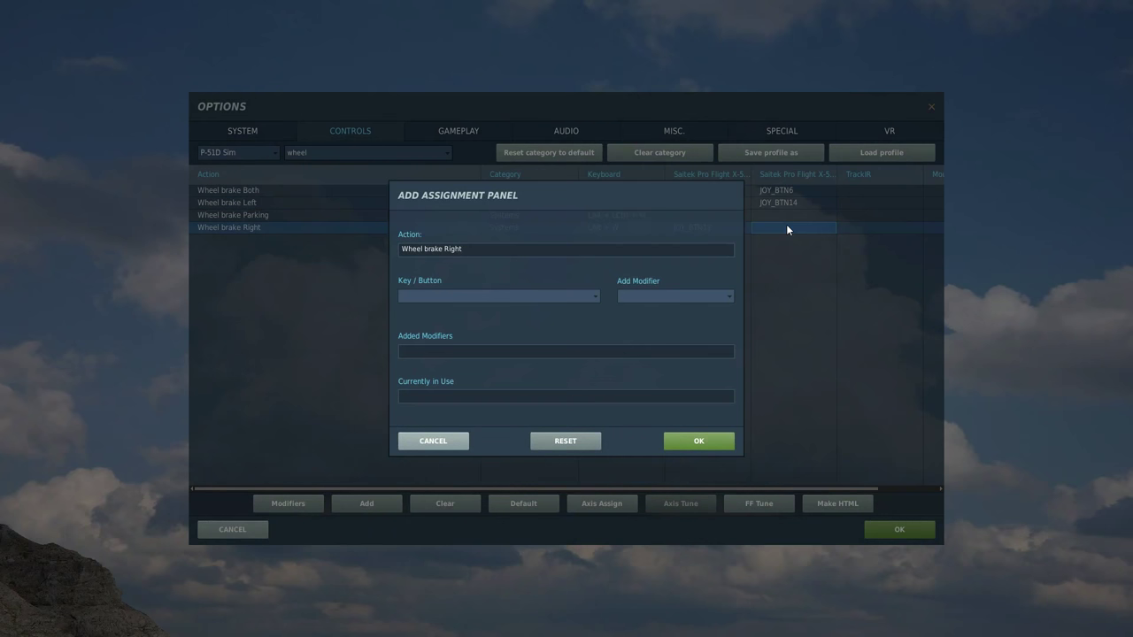
{"action": "left_click", "coordinate": [693, 441]}
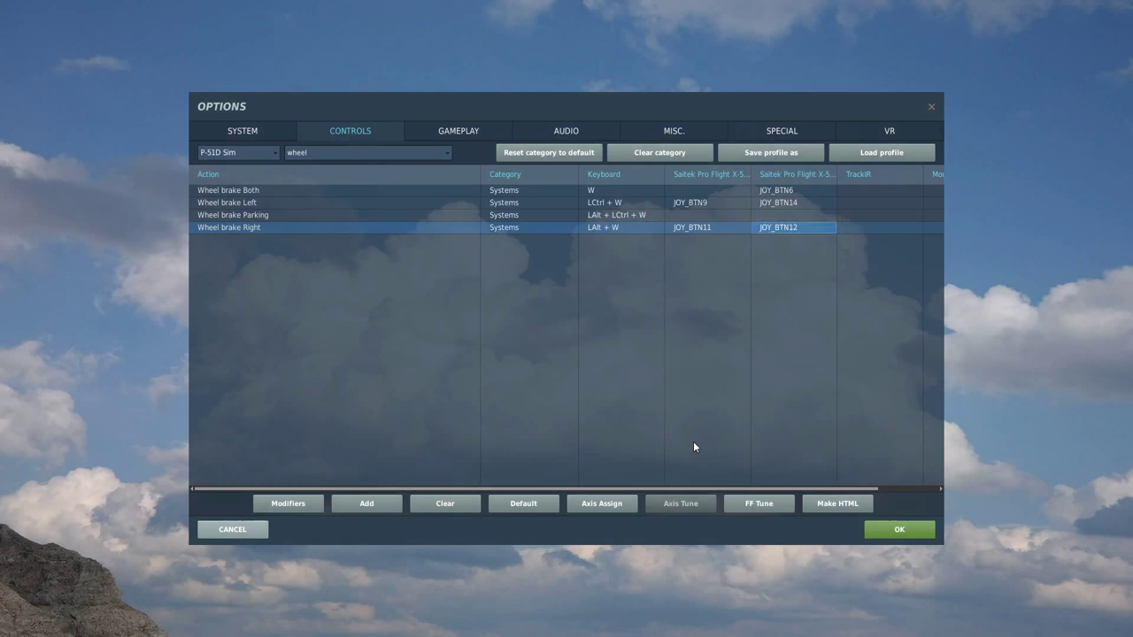
Confirm the Options window with OK to keep the P-51D control bindings.
{"action": "left_click", "coordinate": [889, 531]}
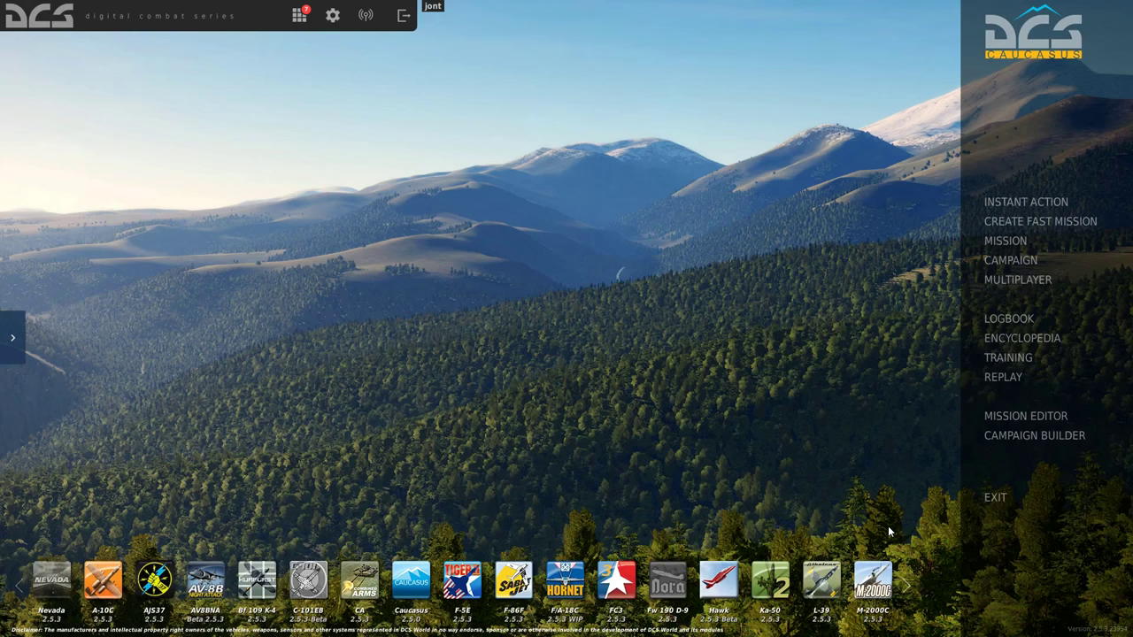